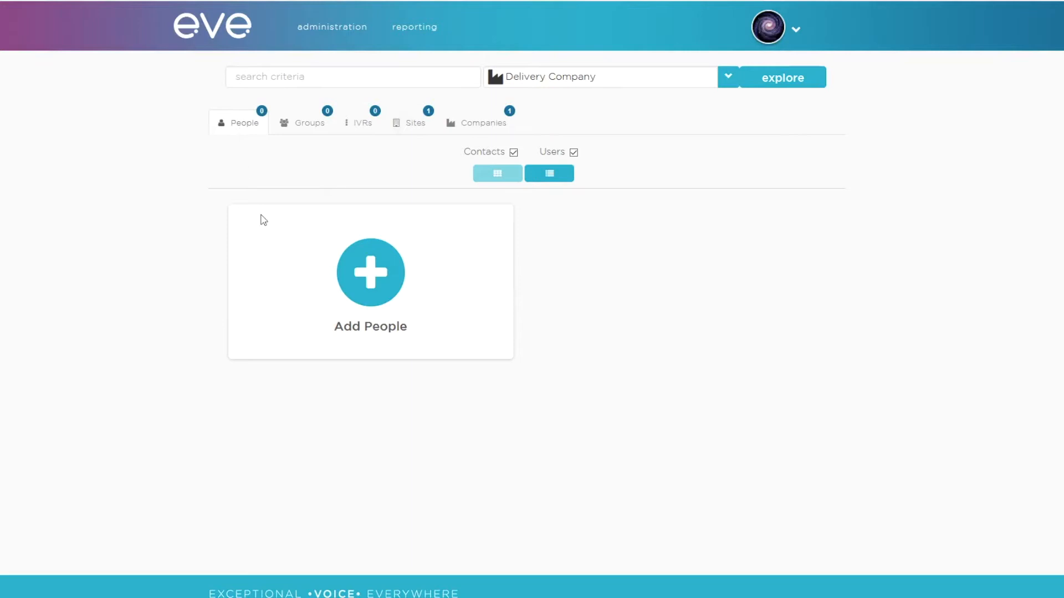
# Step: Start adding a new person as an end user at the Delivery Company Town site
pyautogui.click(386, 293)
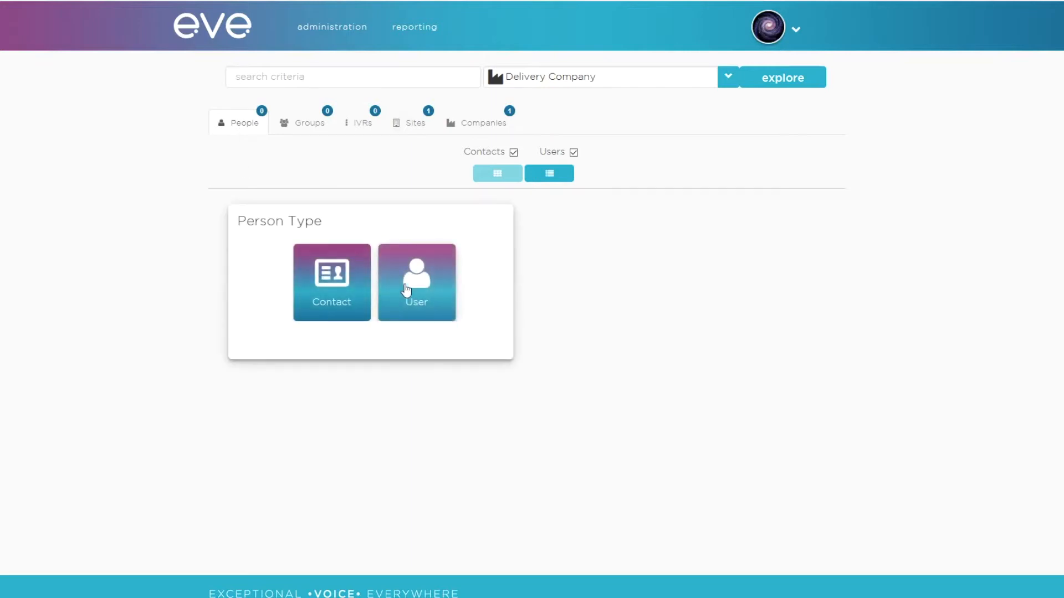
pyautogui.click(406, 290)
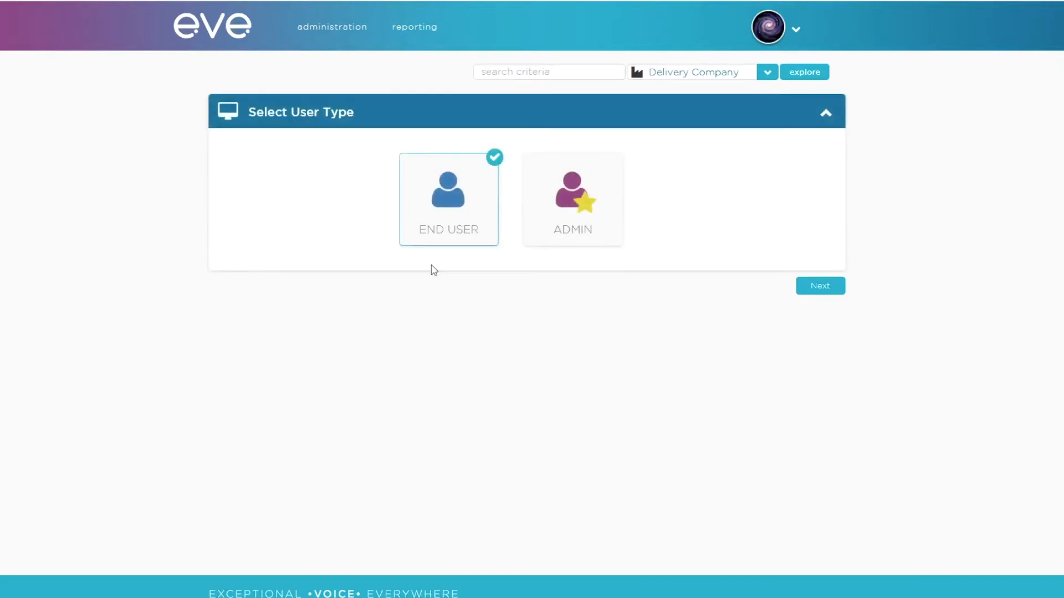
pyautogui.click(817, 289)
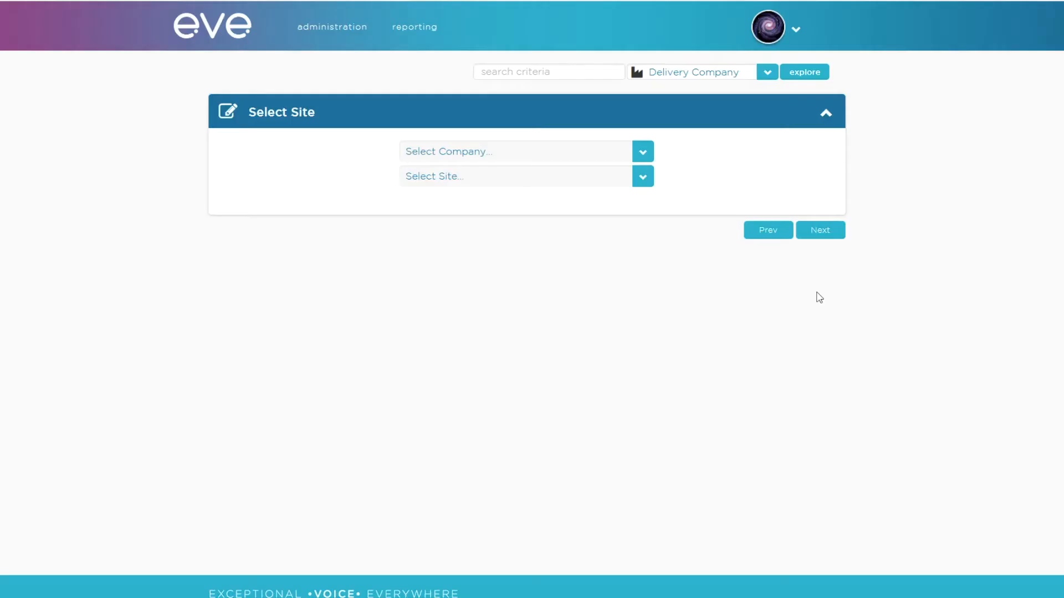
pyautogui.click(644, 184)
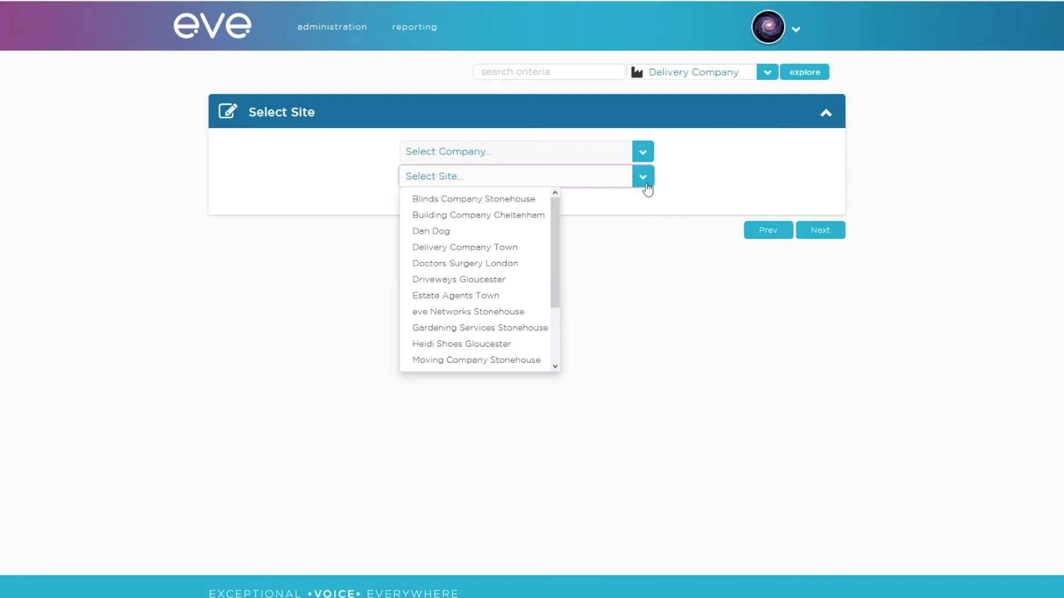
pyautogui.click(506, 247)
pyautogui.click(801, 234)
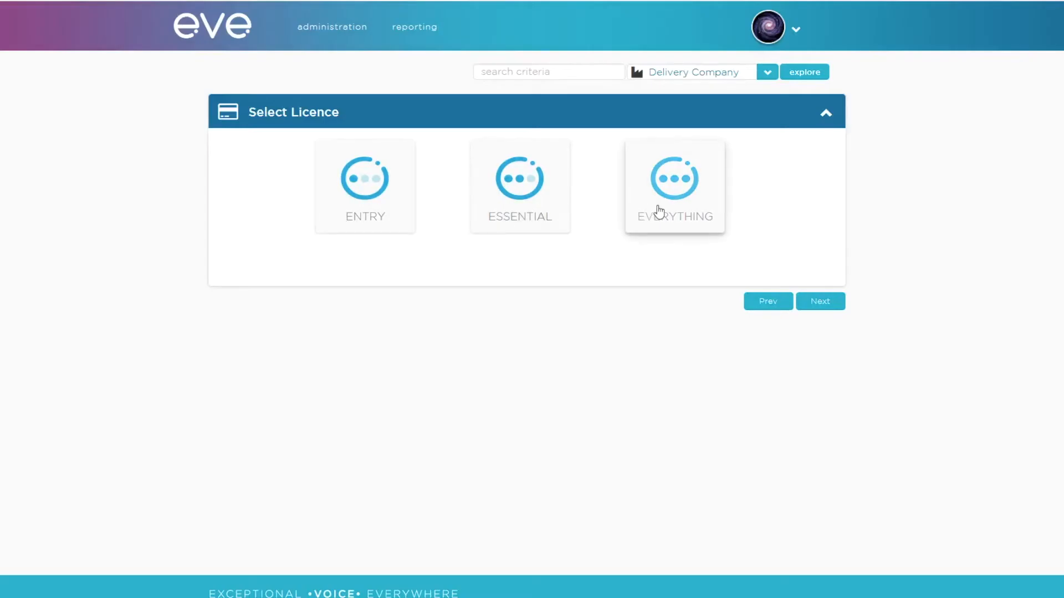
# Step: Create a new Essential licence for the user with a 12 Month Contract and continue to the user details
pyautogui.click(567, 230)
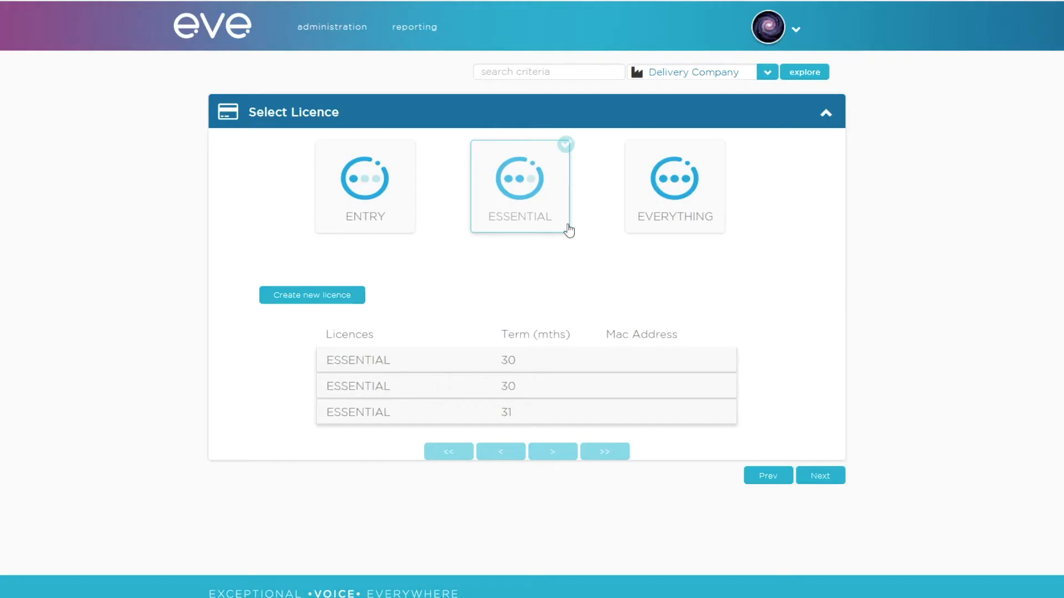
pyautogui.click(507, 359)
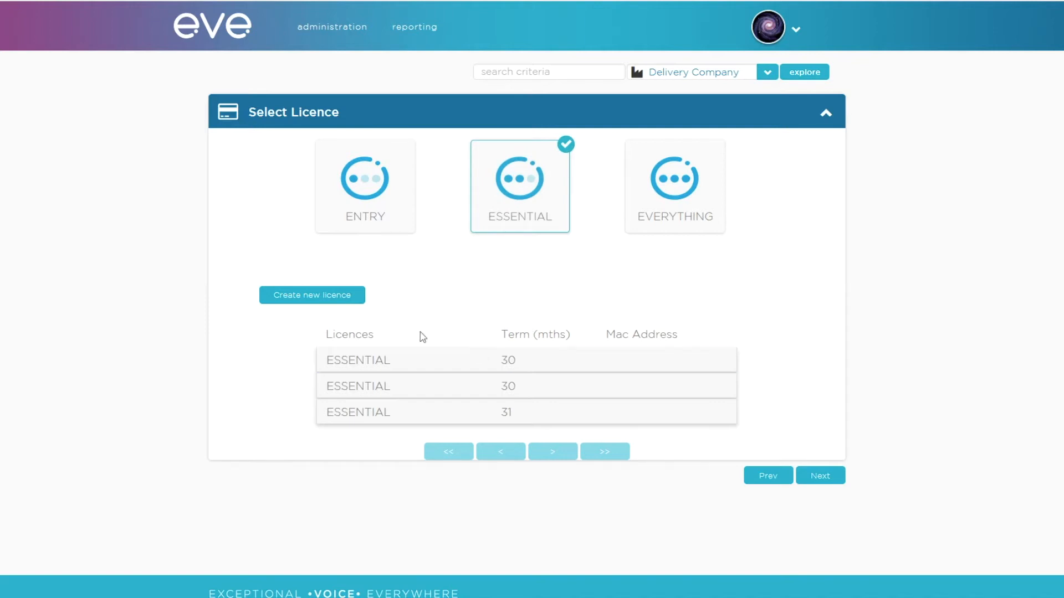
pyautogui.click(336, 304)
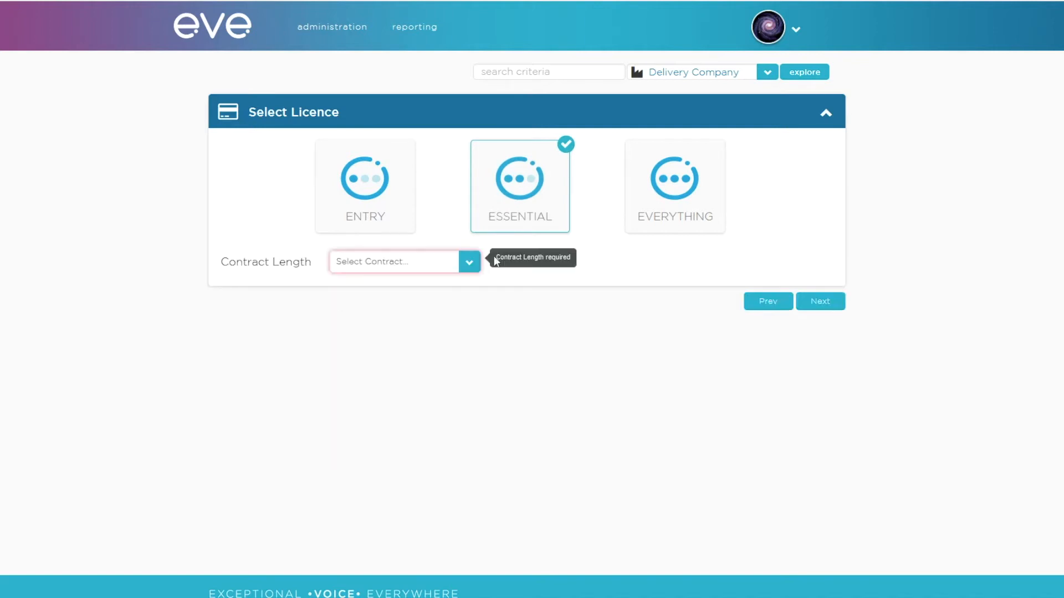
pyautogui.click(469, 263)
pyautogui.click(424, 286)
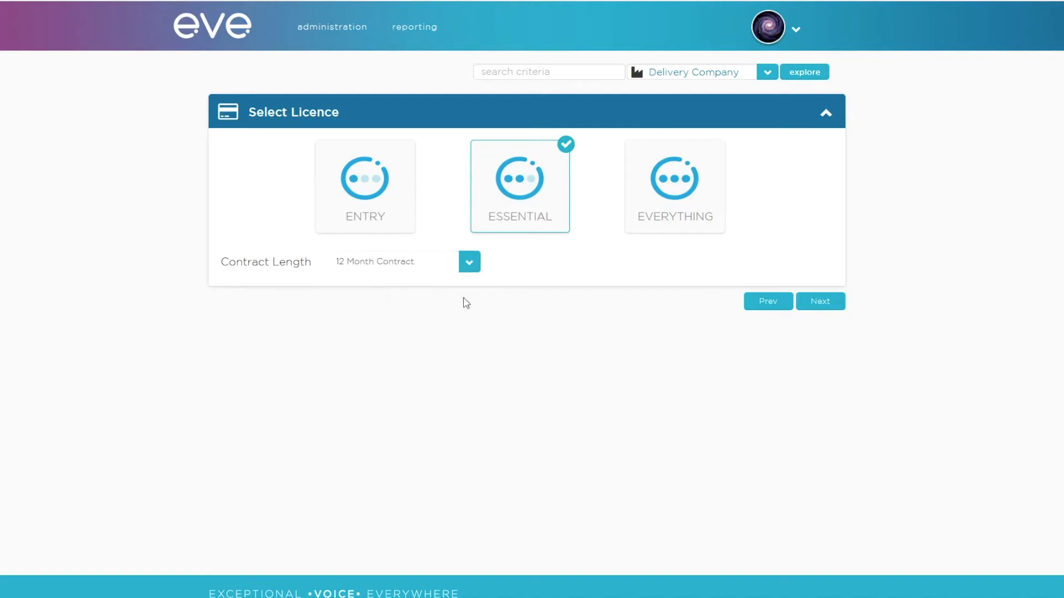
pyautogui.click(818, 314)
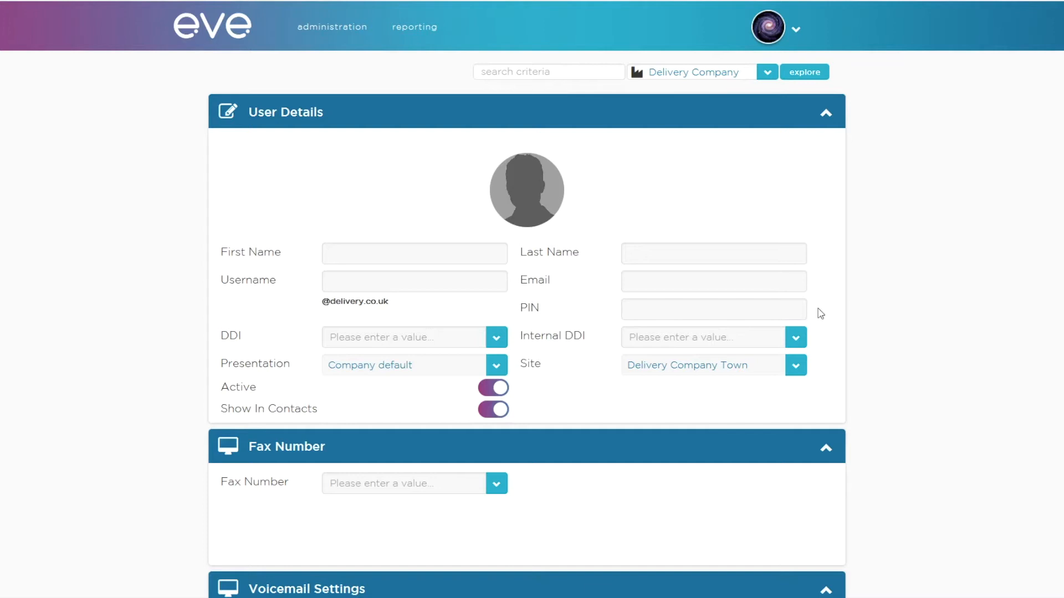
# Step: Enter "User" as the first name and "01" as the last name in the user details
pyautogui.click(391, 257)
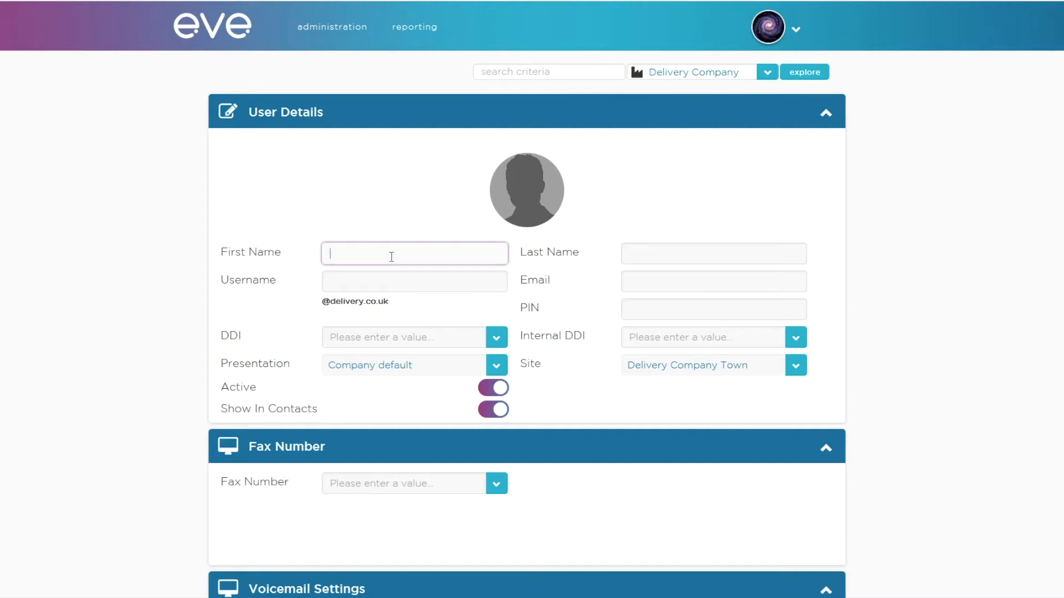
pyautogui.write('User')
pyautogui.press('Tab')
pyautogui.write('01')
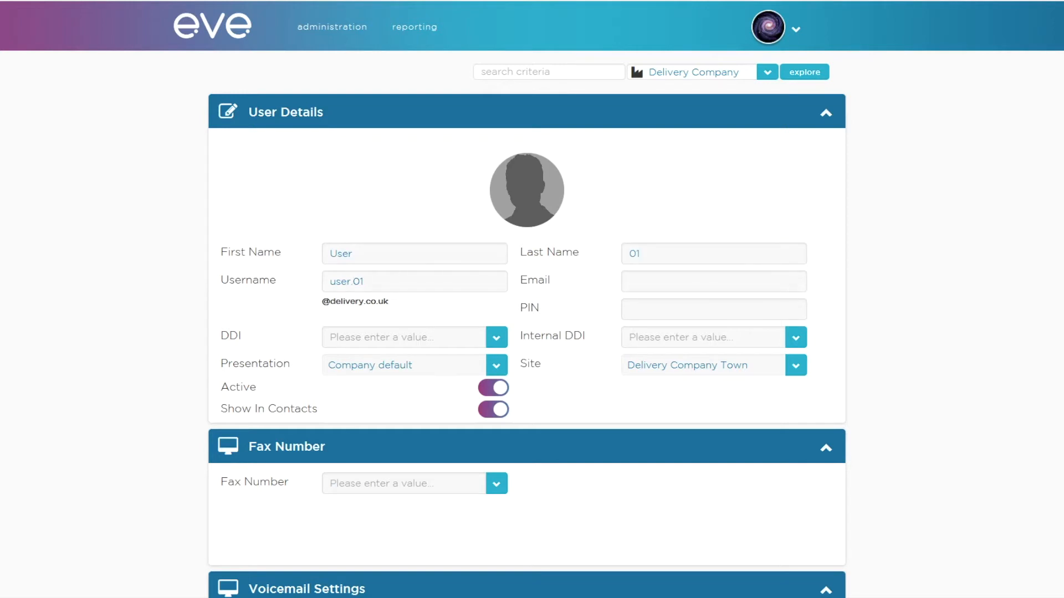
# Step: Fill in the new user's e-mail address and PIN
pyautogui.click(661, 284)
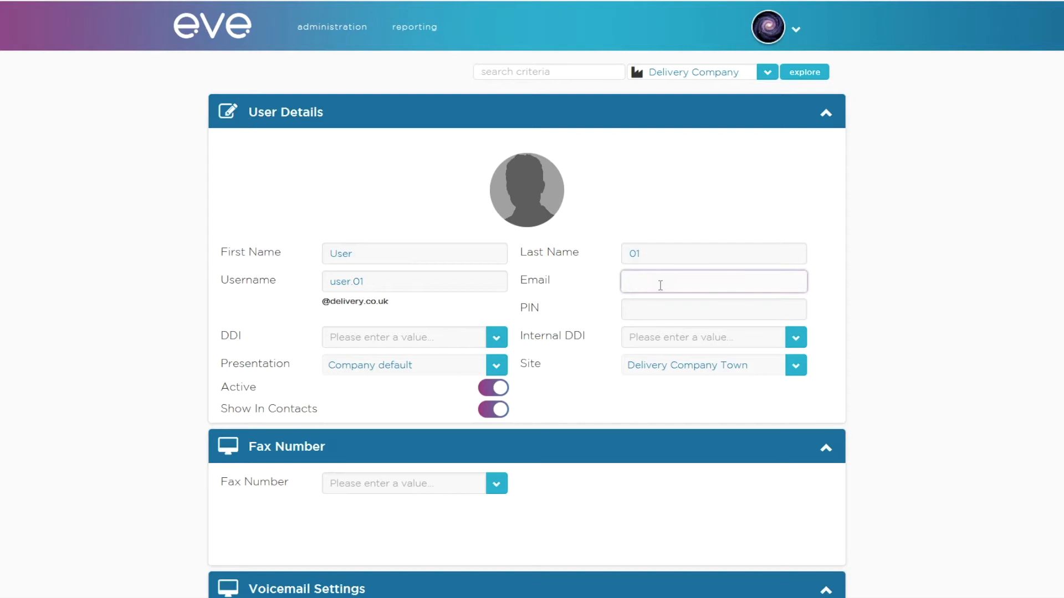
pyautogui.hotkey('ctrl', 'v')
pyautogui.click(657, 310)
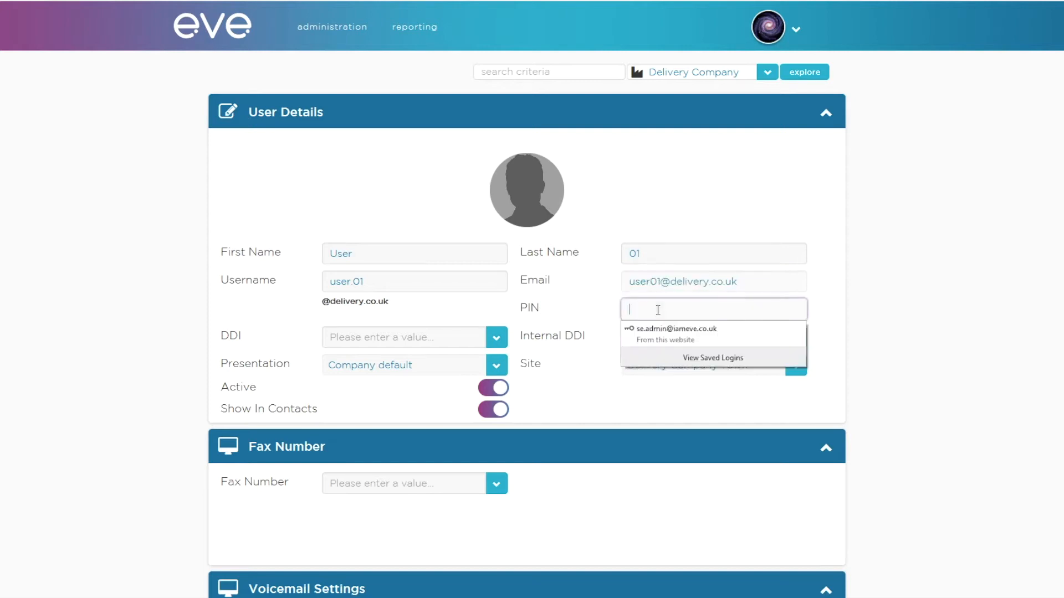
pyautogui.write('1234')
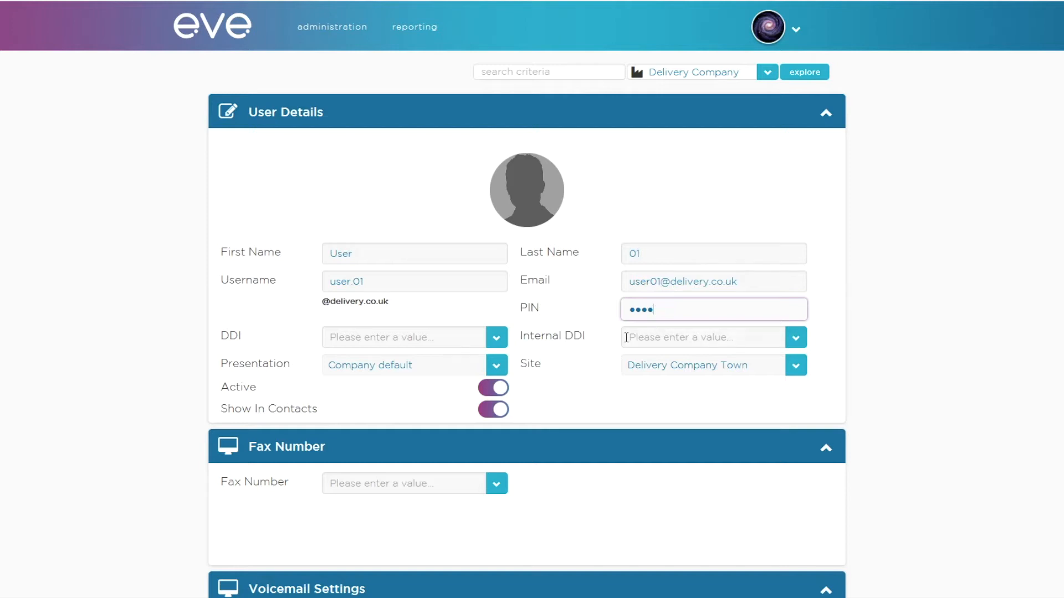
# Step: Assign the first available DDI number and internal DDI 201 to the user
pyautogui.click(497, 341)
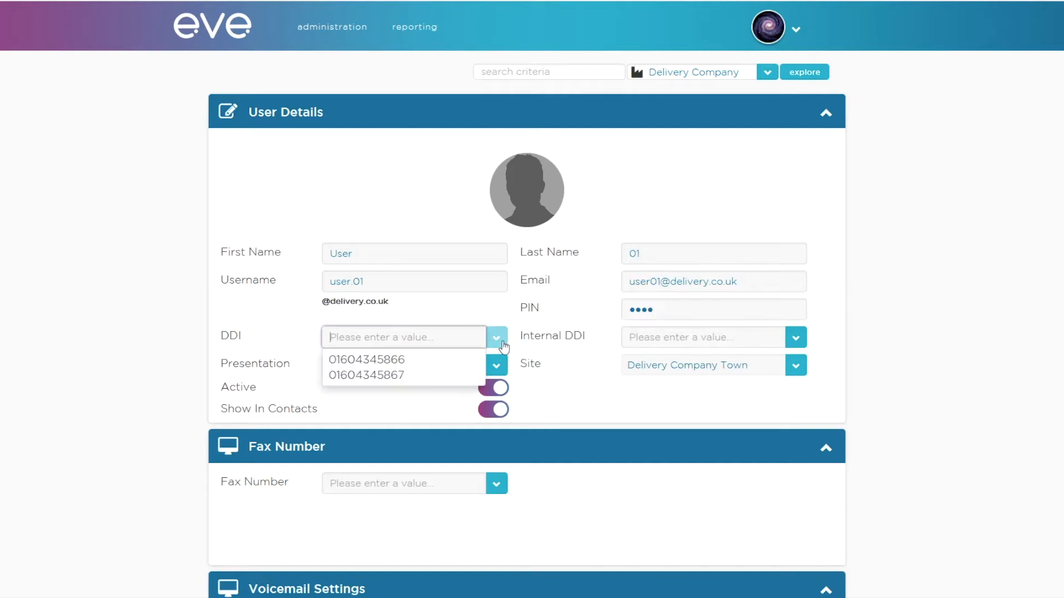
pyautogui.click(433, 368)
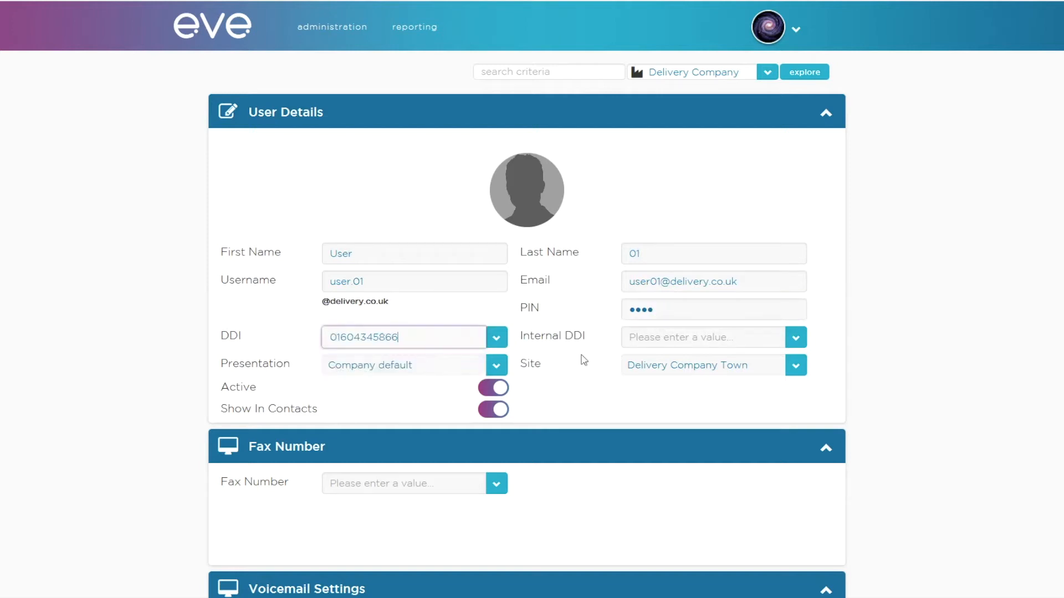
pyautogui.click(780, 341)
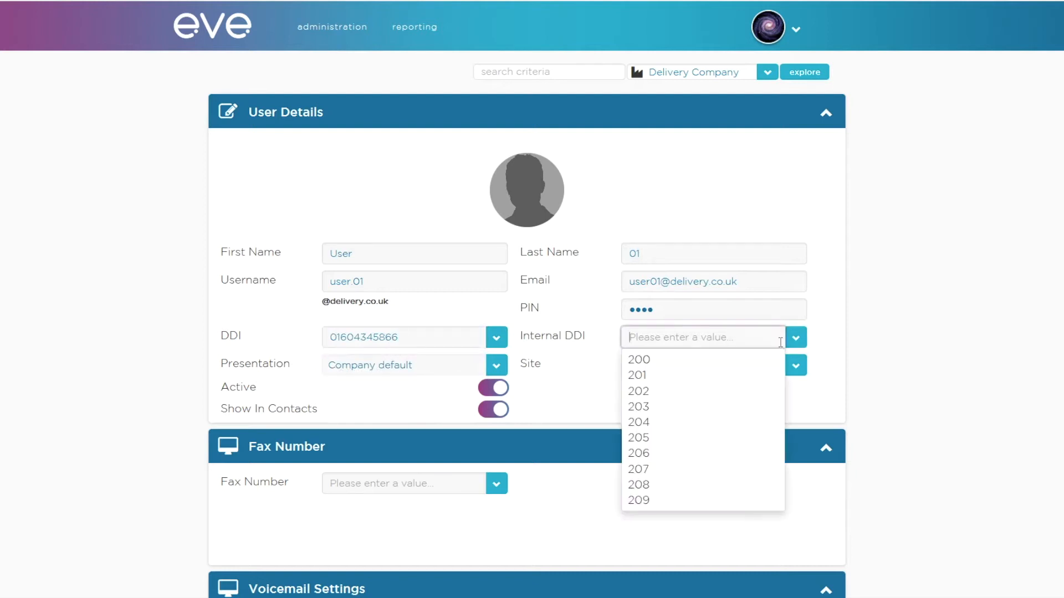
pyautogui.click(698, 375)
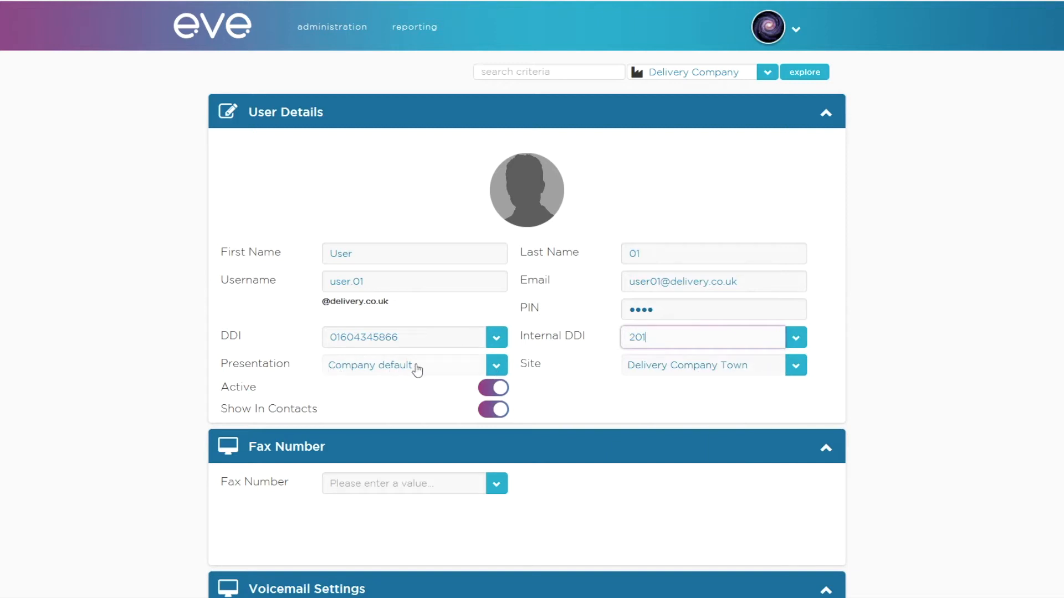
# Step: Review the available presentation options and fax numbers without choosing any
pyautogui.click(490, 369)
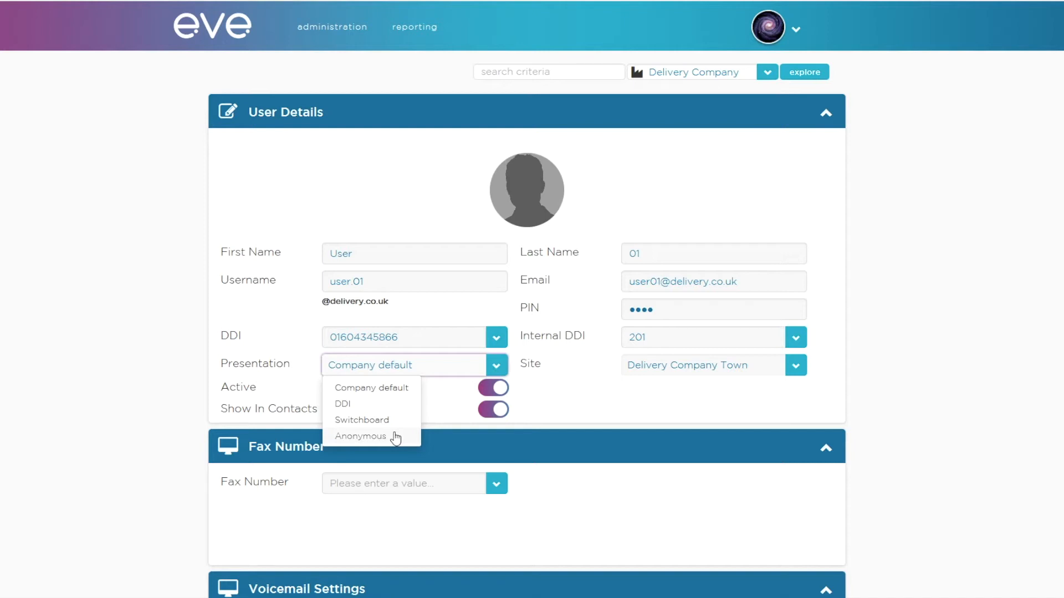
pyautogui.click(578, 395)
pyautogui.scroll(-3, 579, 396)
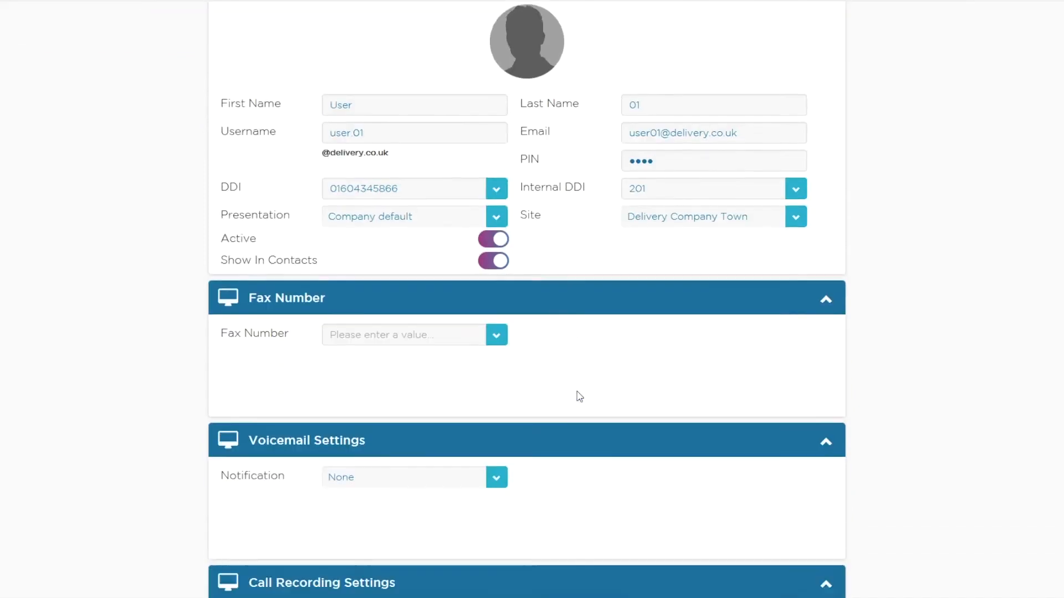
pyautogui.click(496, 300)
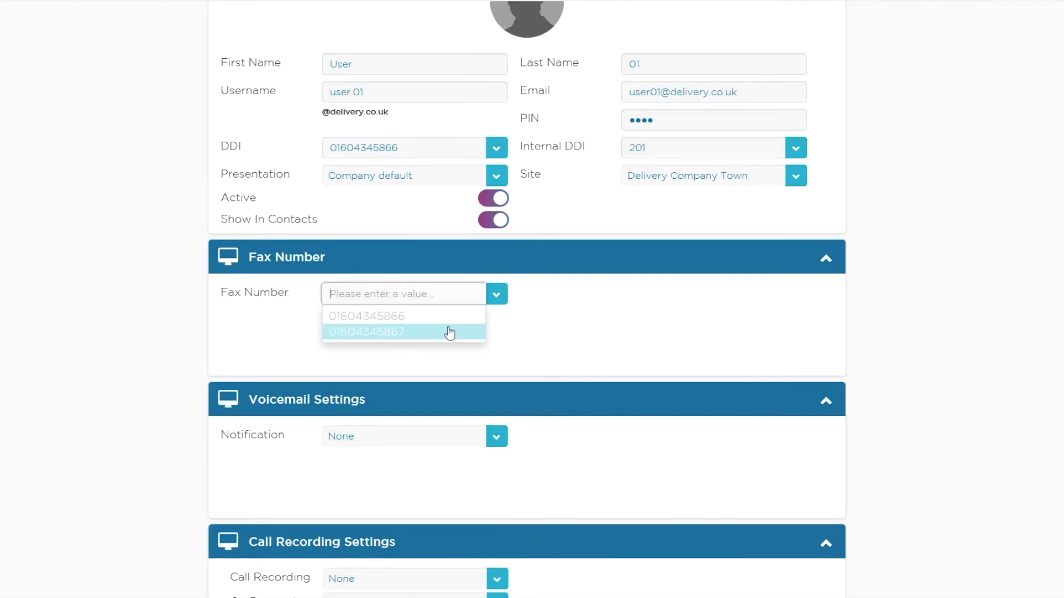
pyautogui.click(566, 323)
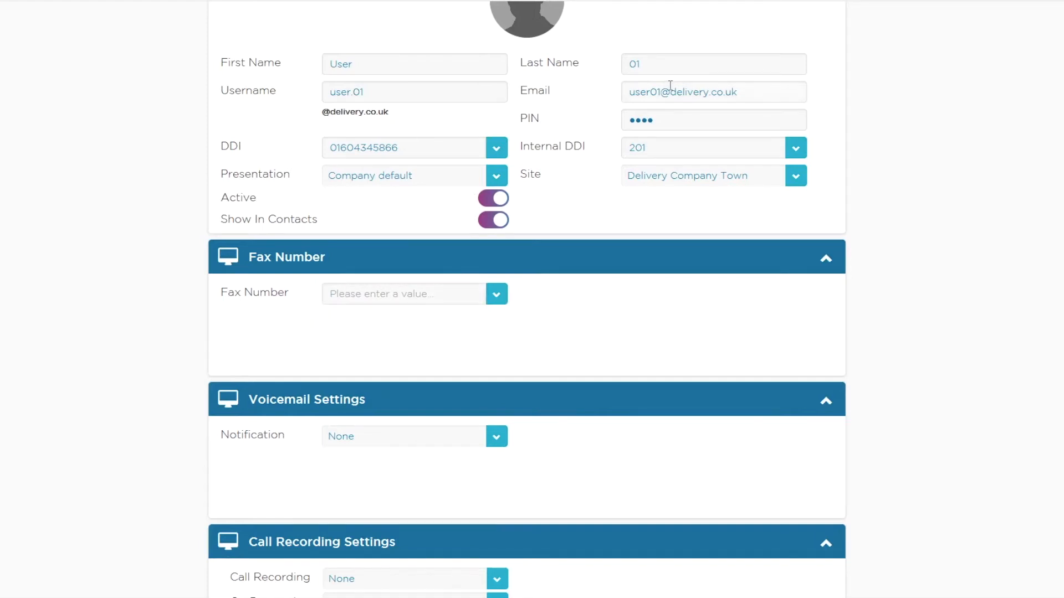
# Step: Set the user's voicemail notification to Email + Audio Attachment
pyautogui.scroll(-1, 577, 355)
pyautogui.click(495, 378)
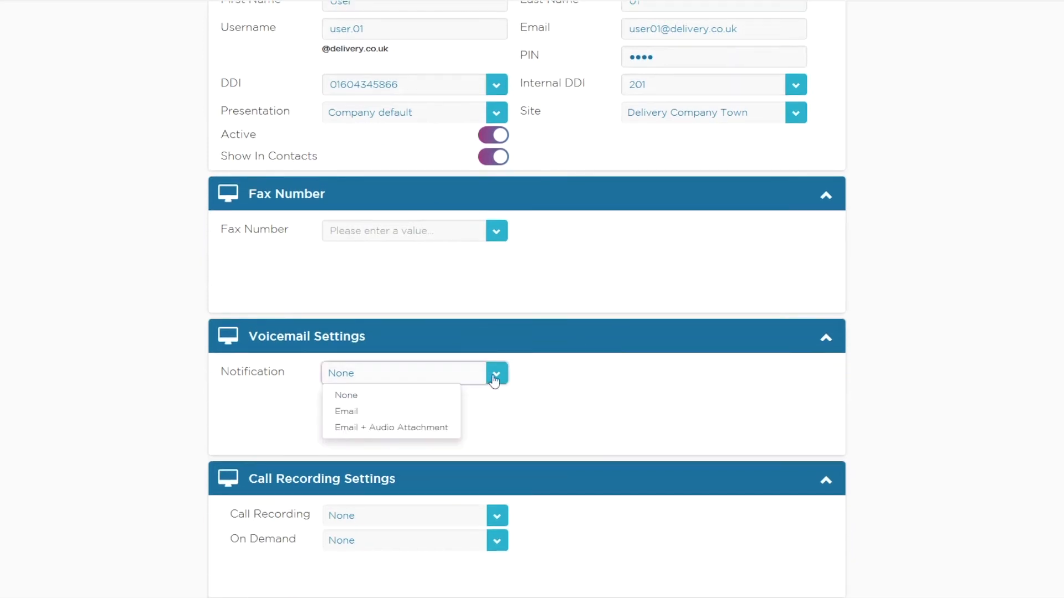
pyautogui.click(428, 427)
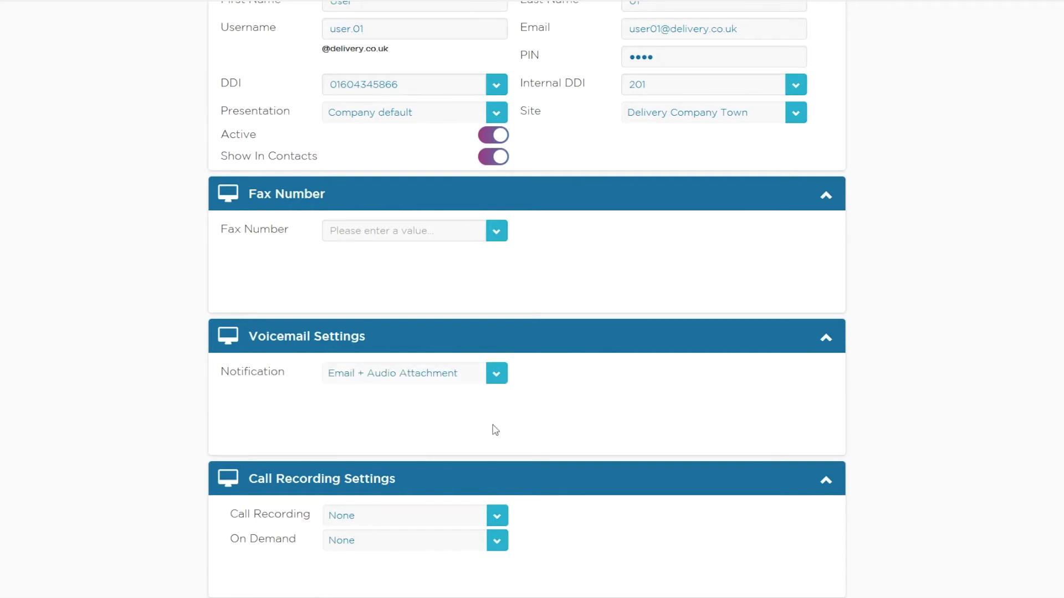
# Step: Set the user's call recording retention to 30 Days
pyautogui.scroll(-3, 493, 430)
pyautogui.scroll(-1, 494, 431)
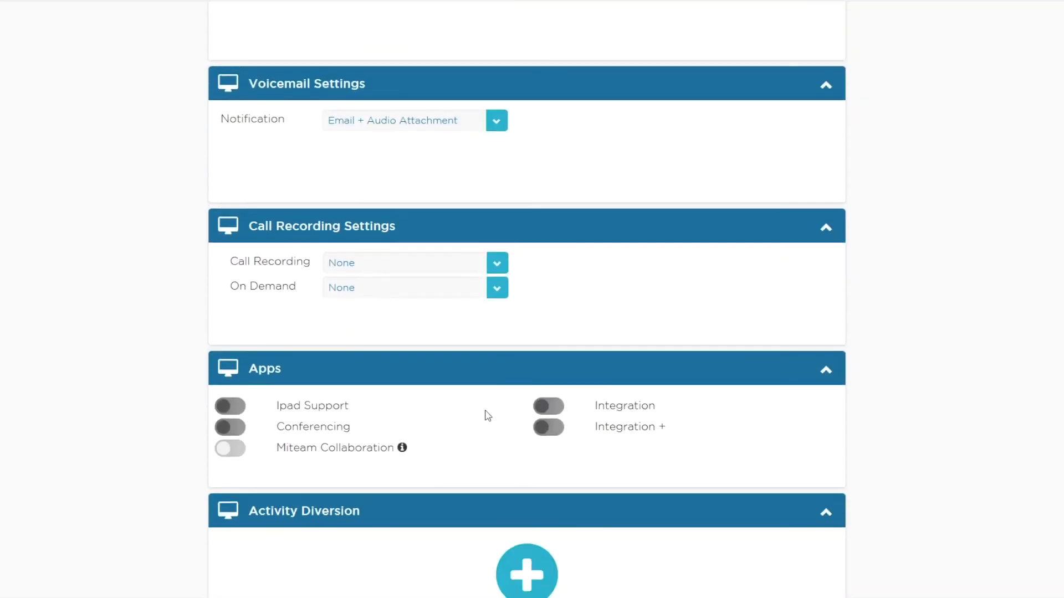
pyautogui.click(497, 267)
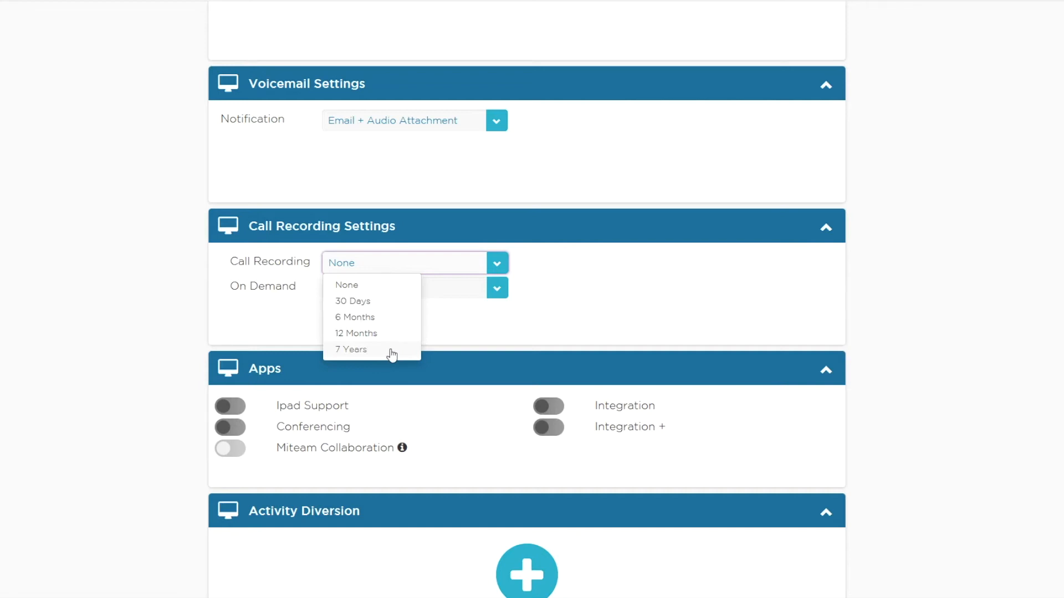
pyautogui.click(389, 302)
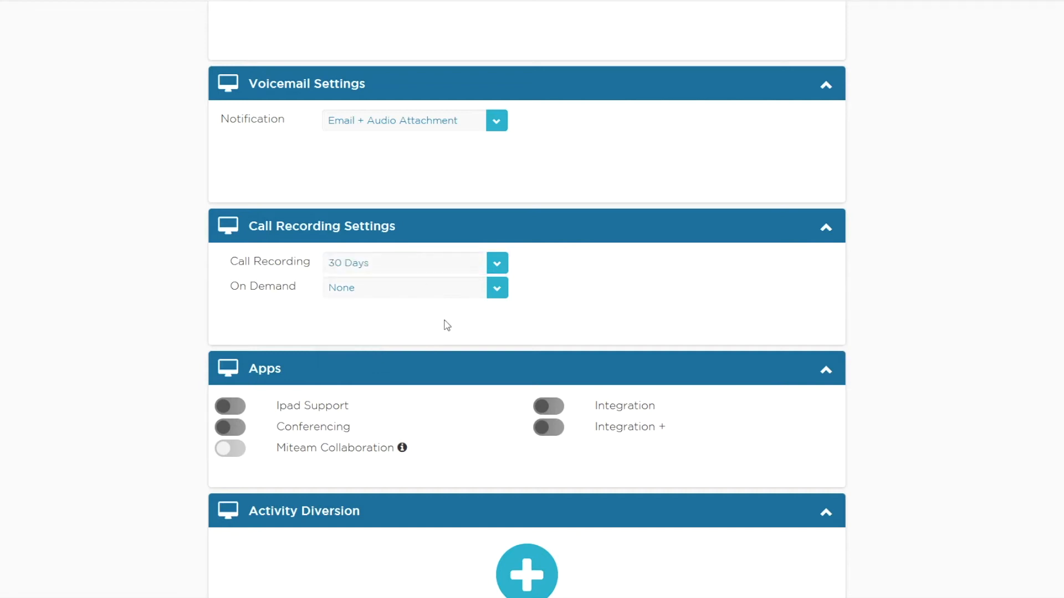
# Step: Enable the Integration + app for the user and switch it off again
pyautogui.scroll(-3, 447, 325)
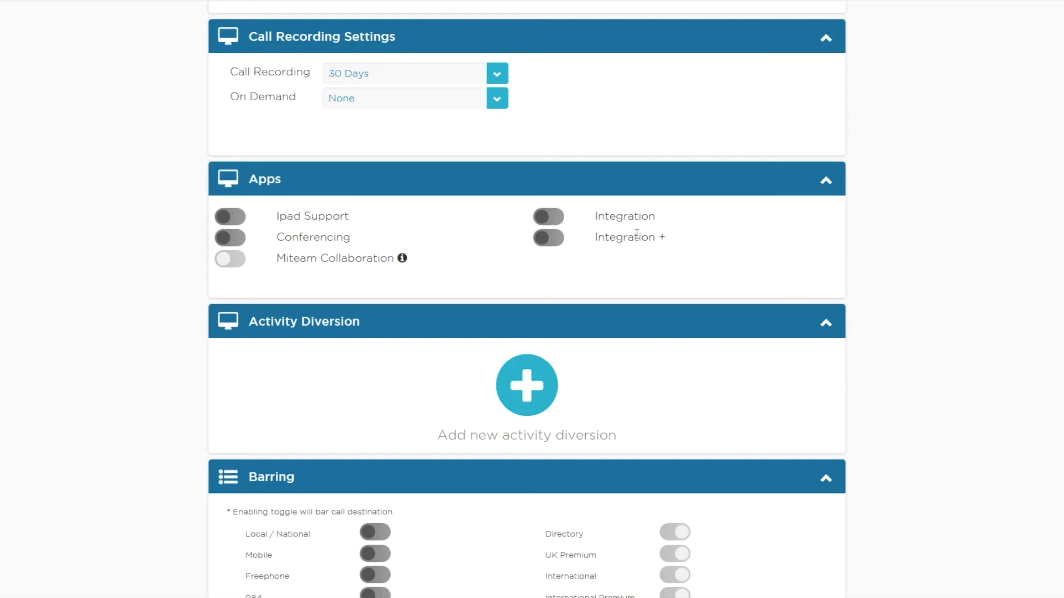
pyautogui.click(548, 238)
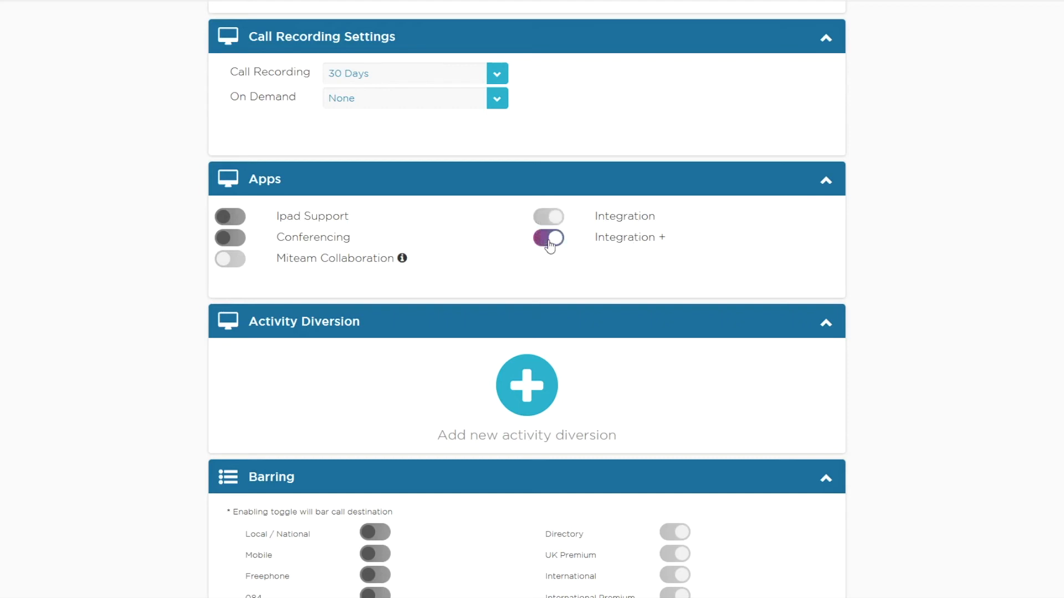
pyautogui.click(548, 238)
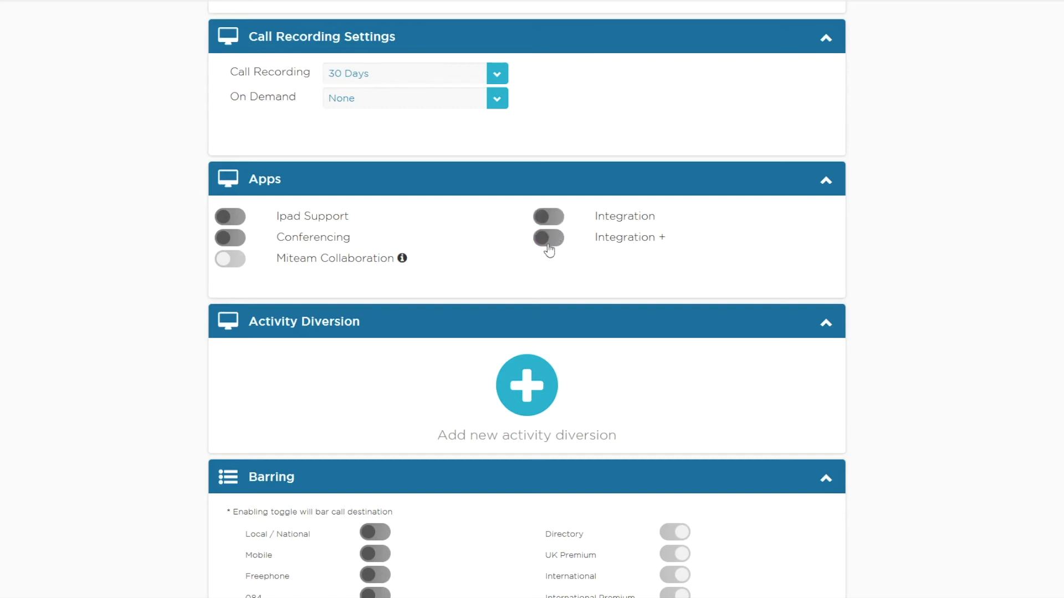
# Step: Add an activity diversion for Out of office and remove it again without setting a destination
pyautogui.scroll(-2, 551, 271)
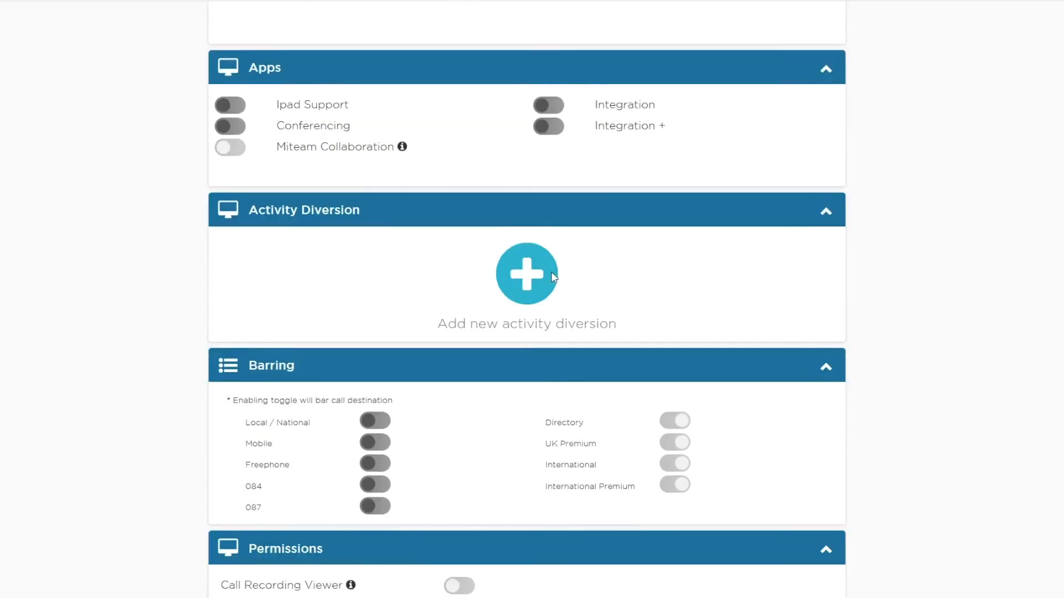
pyautogui.scroll(-2, 553, 276)
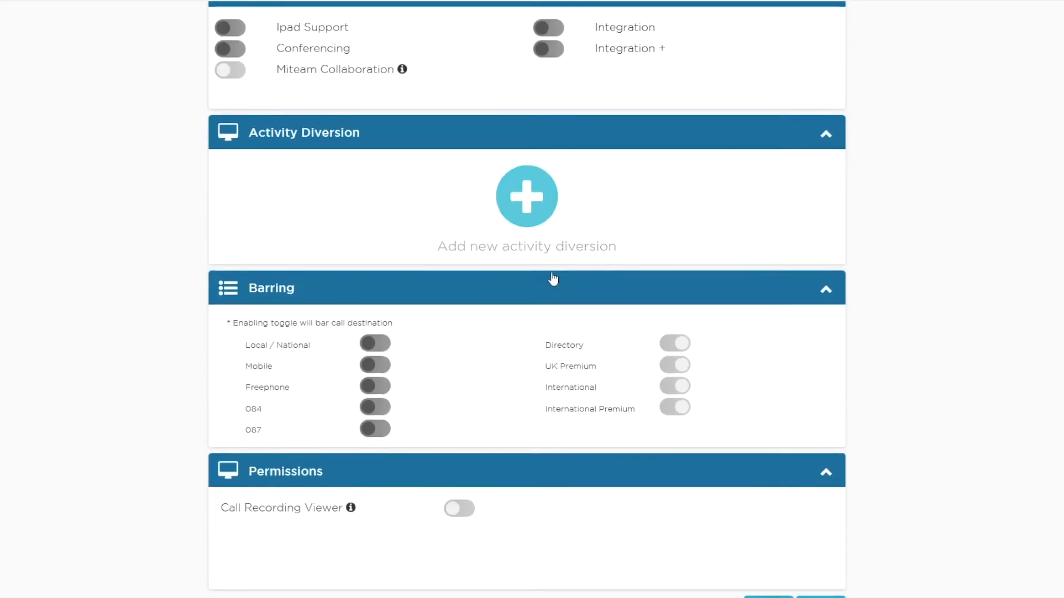
pyautogui.click(526, 219)
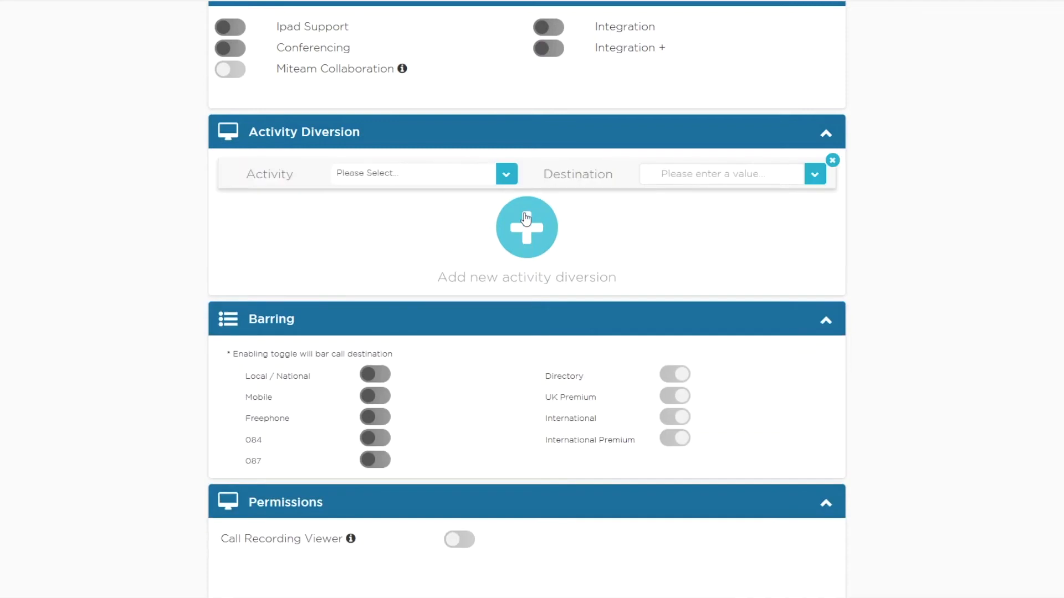
pyautogui.click(504, 182)
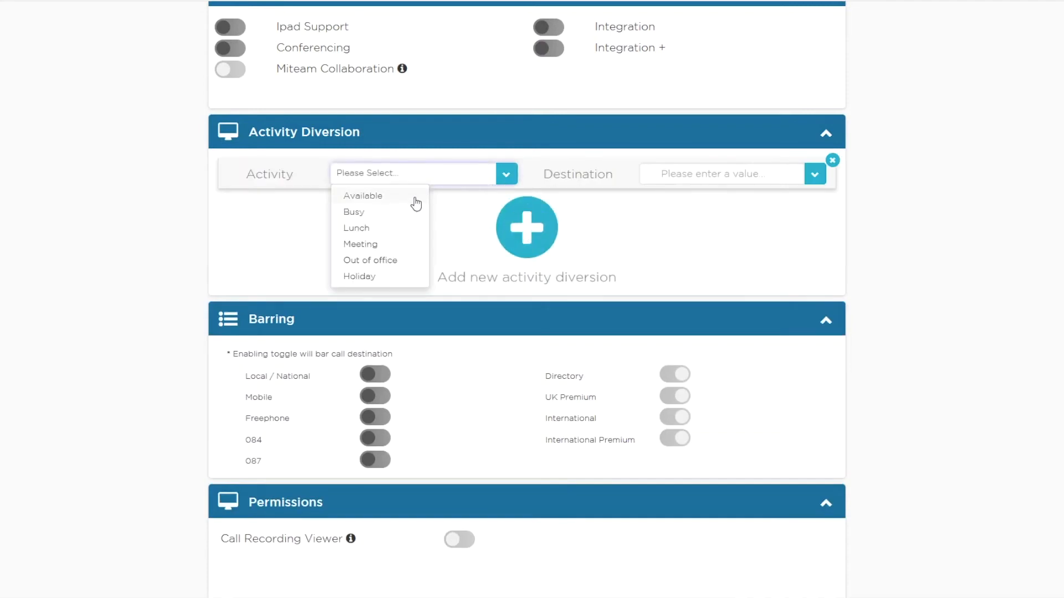
pyautogui.click(400, 264)
pyautogui.click(655, 165)
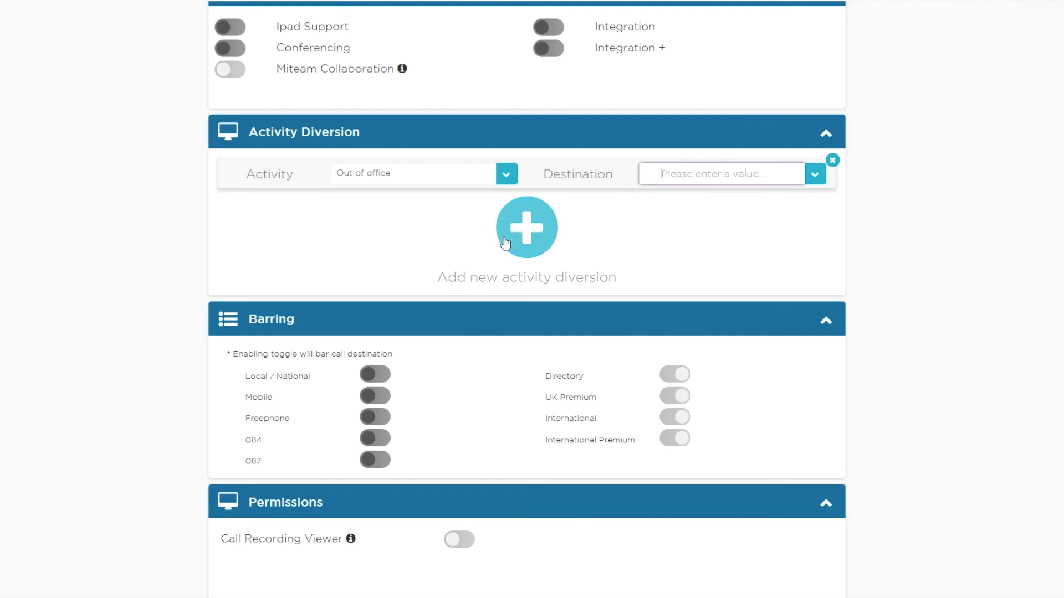
pyautogui.click(832, 162)
# Step: Bar calls to Mobile destinations for the user and lift the bar again
pyautogui.scroll(-3, 727, 188)
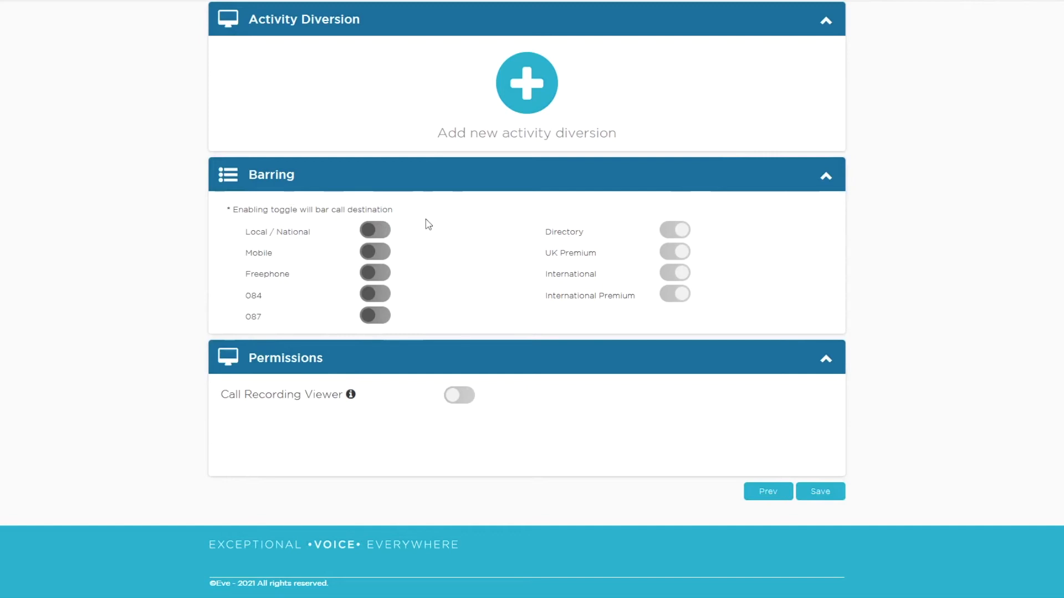
pyautogui.click(383, 254)
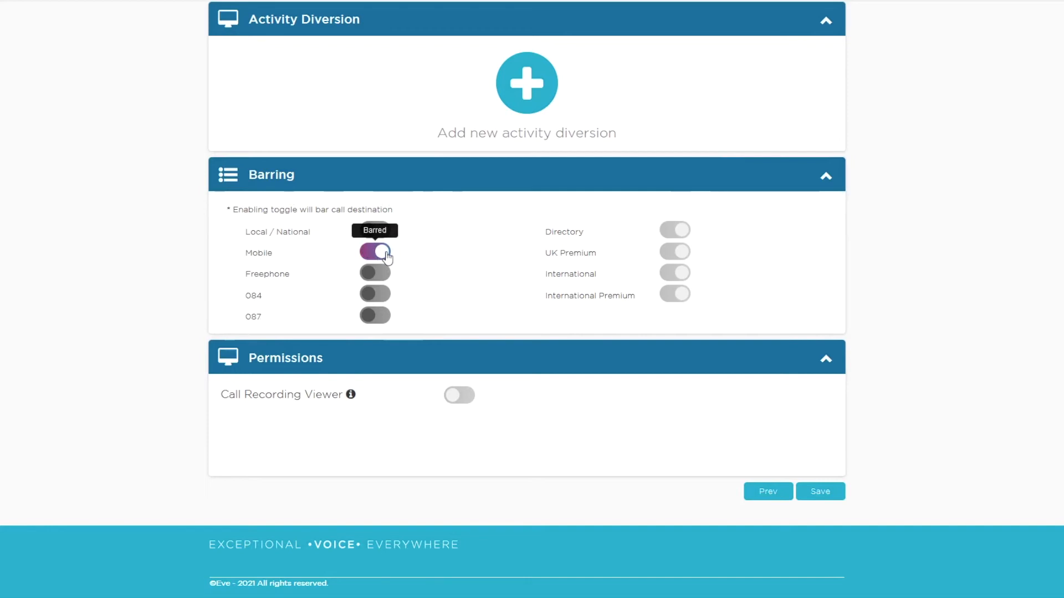
pyautogui.click(385, 253)
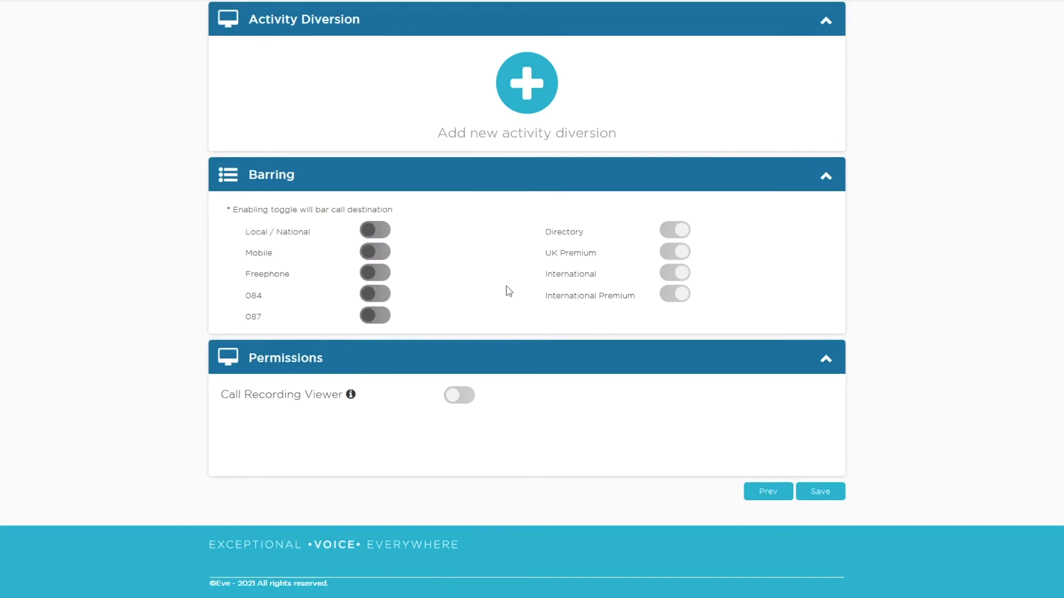
# Step: Save the new user and start adding a device from that user's record
pyautogui.click(824, 495)
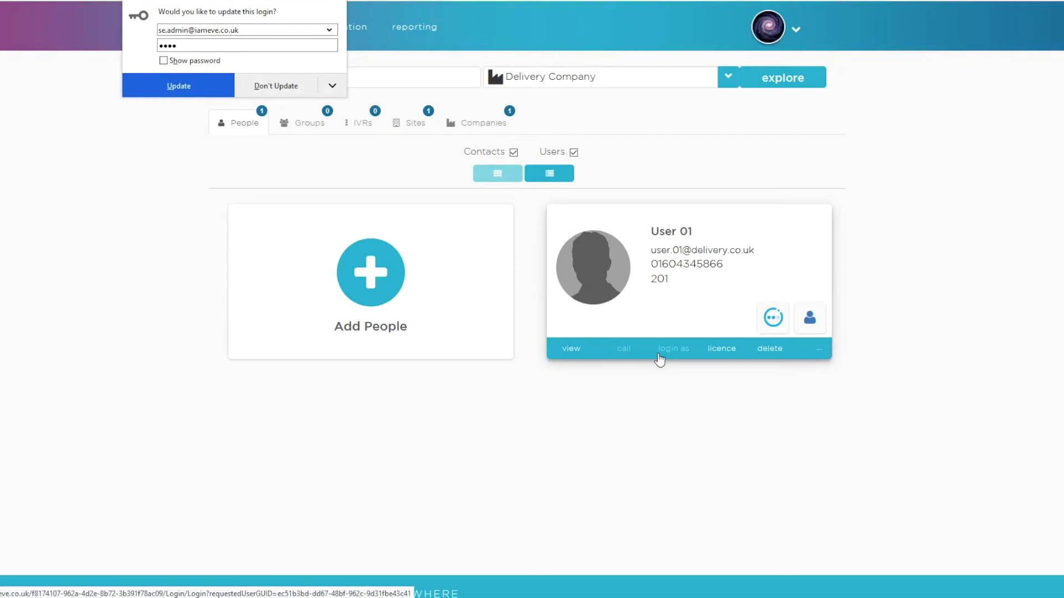
pyautogui.click(574, 354)
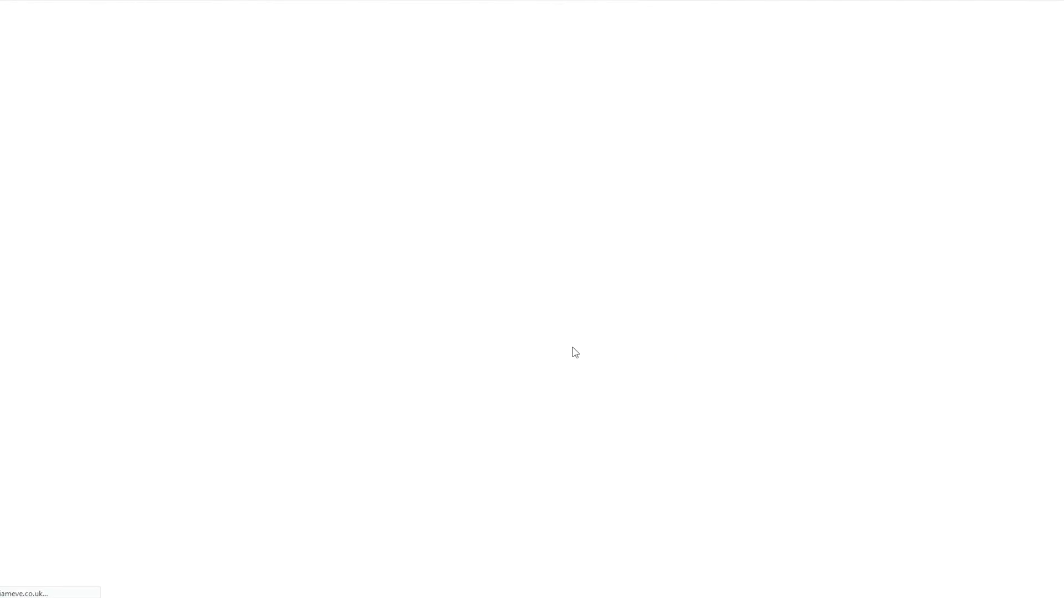
pyautogui.scroll(-15, 575, 353)
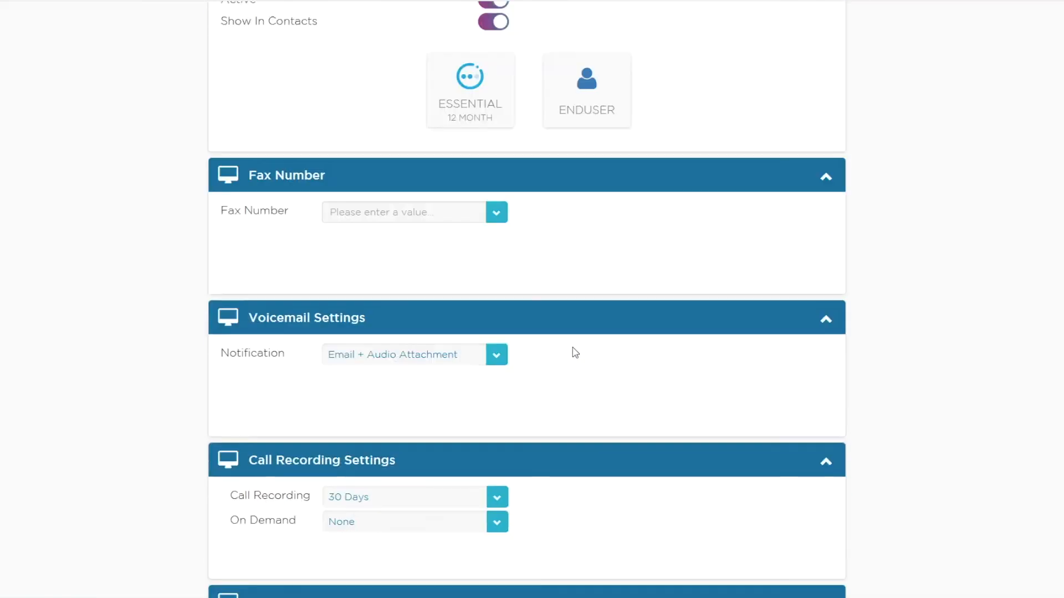
pyautogui.scroll(-12, 574, 351)
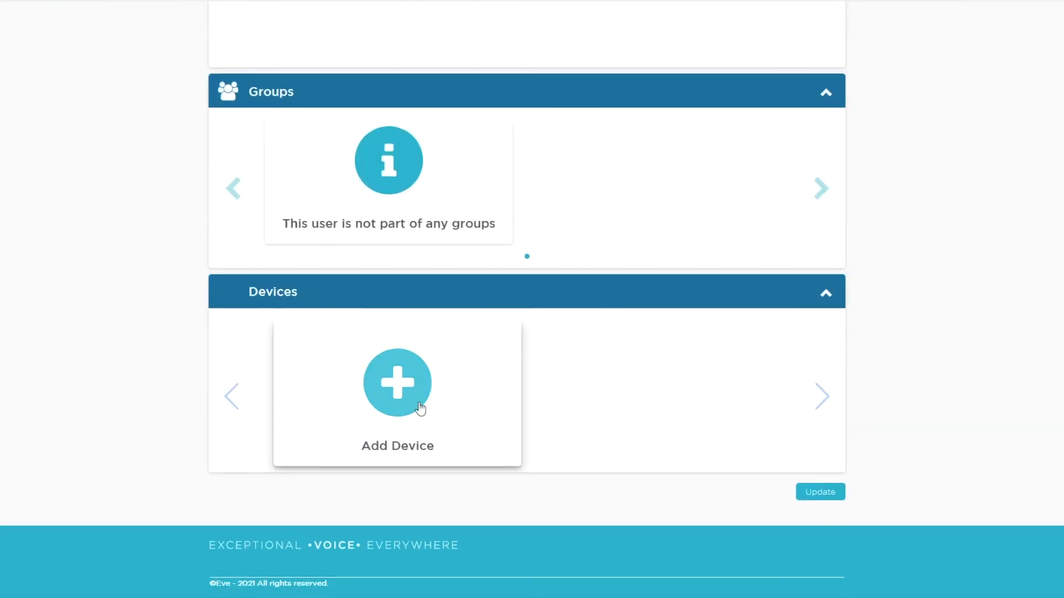
pyautogui.click(421, 409)
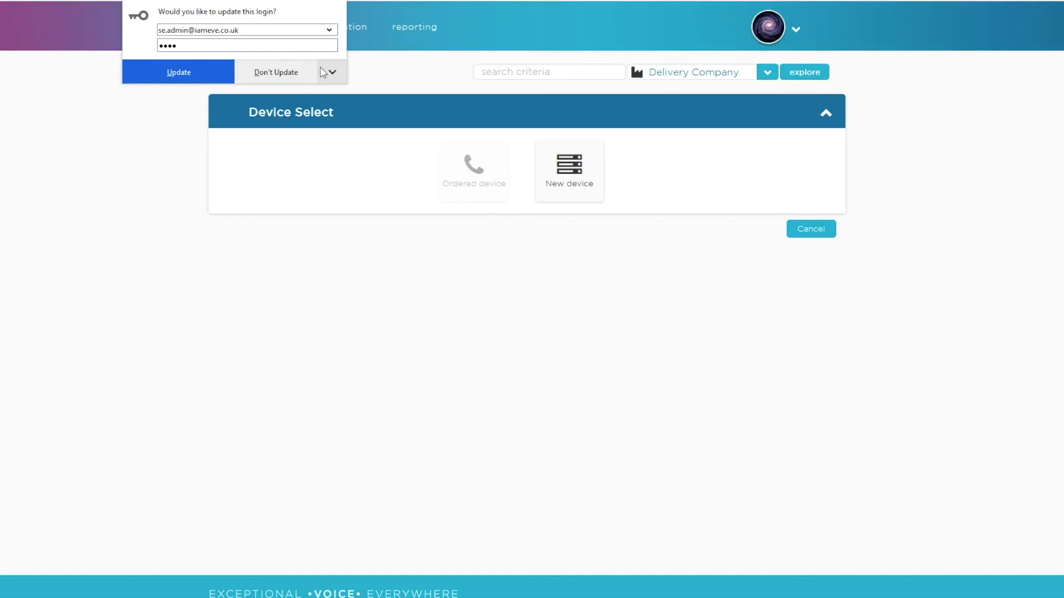
# Step: Decline the browser's login update, choose a new Yealink T46 device and continue to its configuration
pyautogui.click(260, 80)
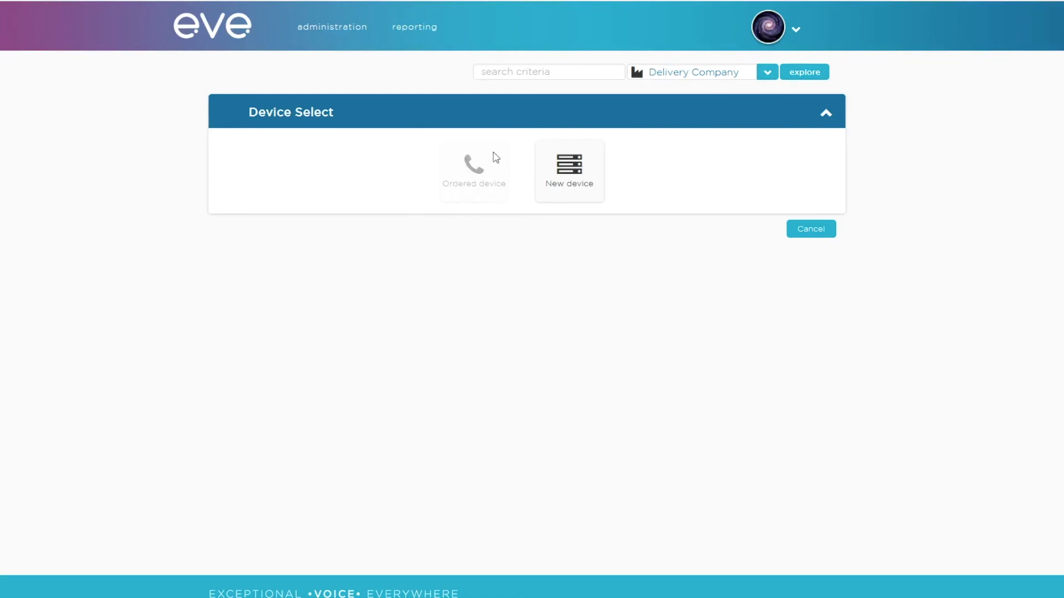
pyautogui.click(573, 195)
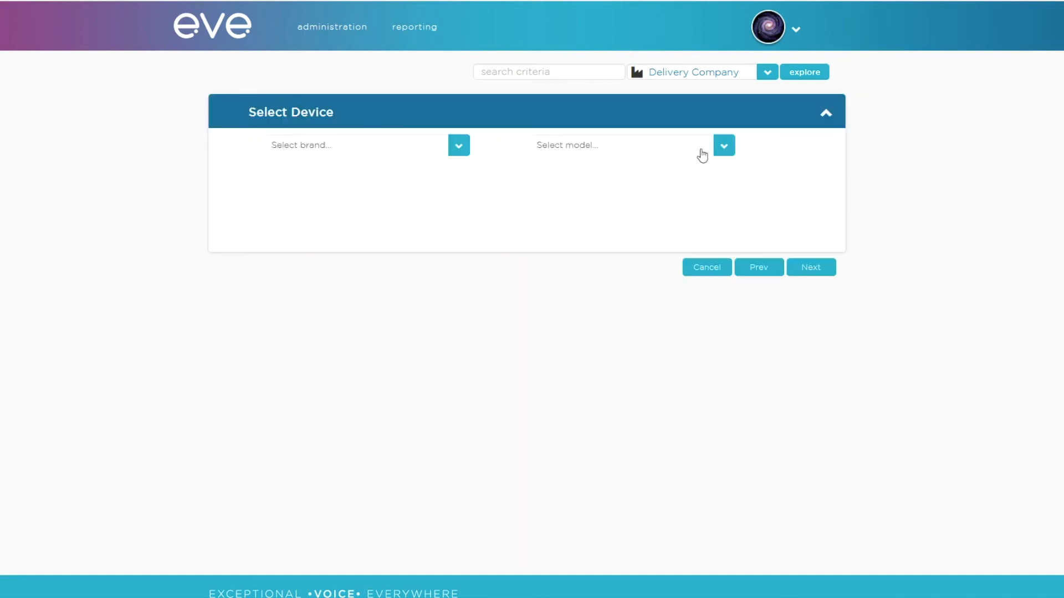
pyautogui.click(724, 147)
pyautogui.moveTo(632, 225); pyautogui.dragTo(637, 325)
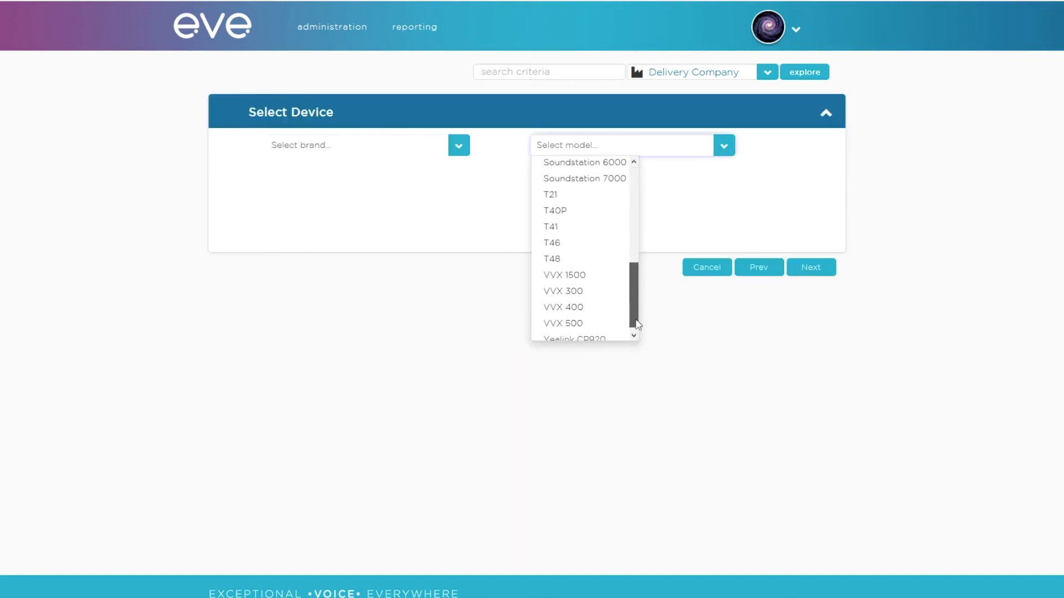
pyautogui.click(571, 243)
pyautogui.click(798, 275)
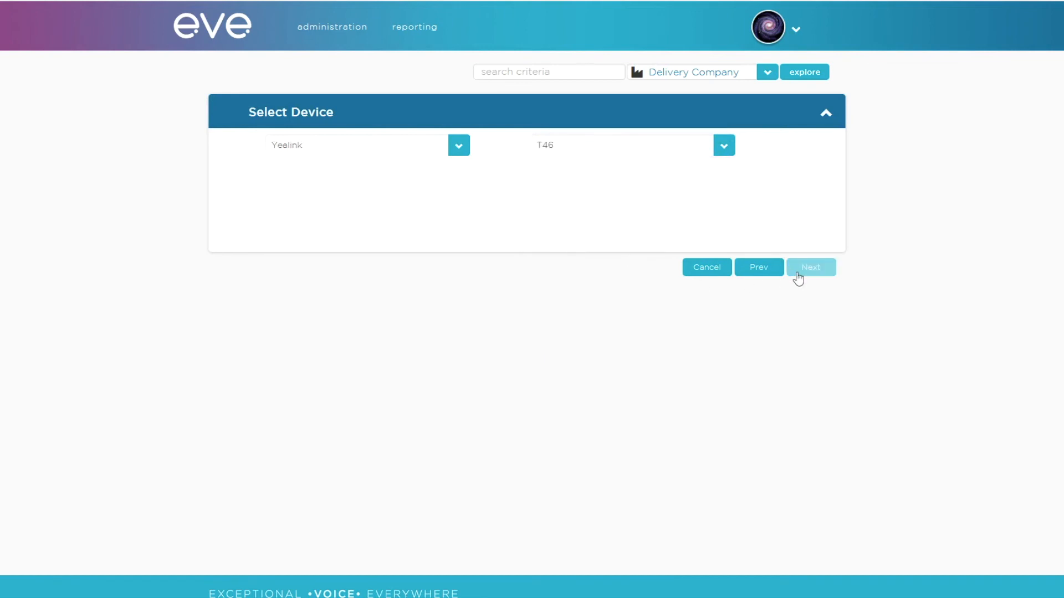
pyautogui.click(796, 272)
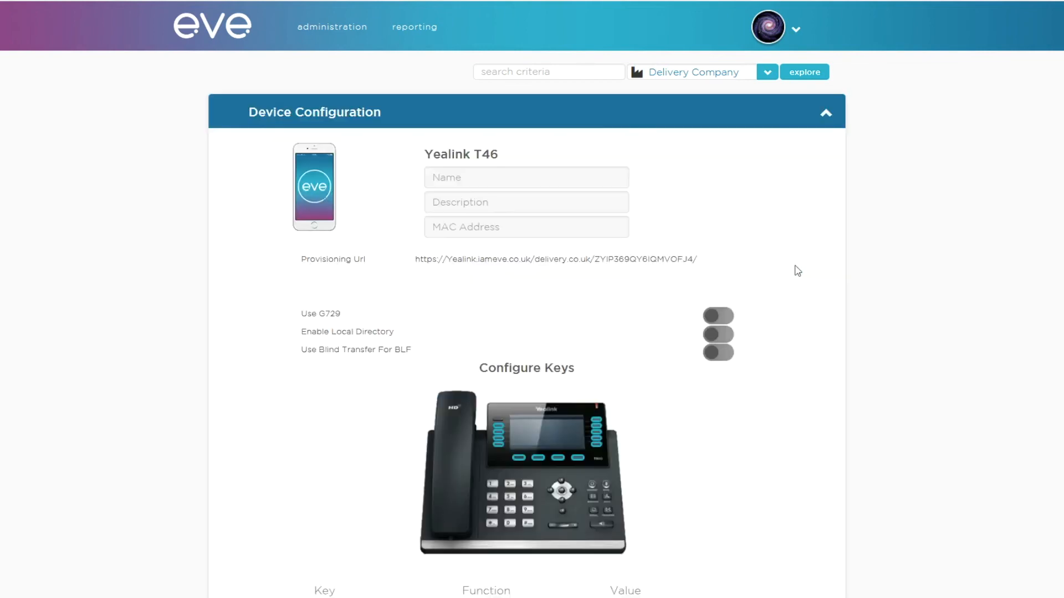
# Step: Name the device User01 and enter 805EC02AE6ED as its MAC address
pyautogui.click(500, 182)
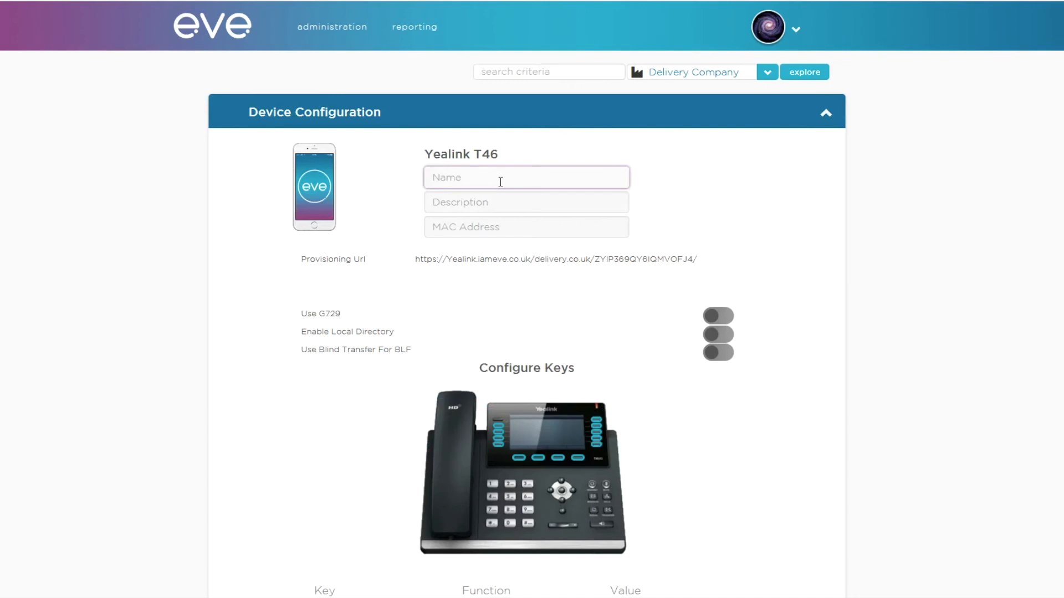
pyautogui.write('User01')
pyautogui.click(470, 228)
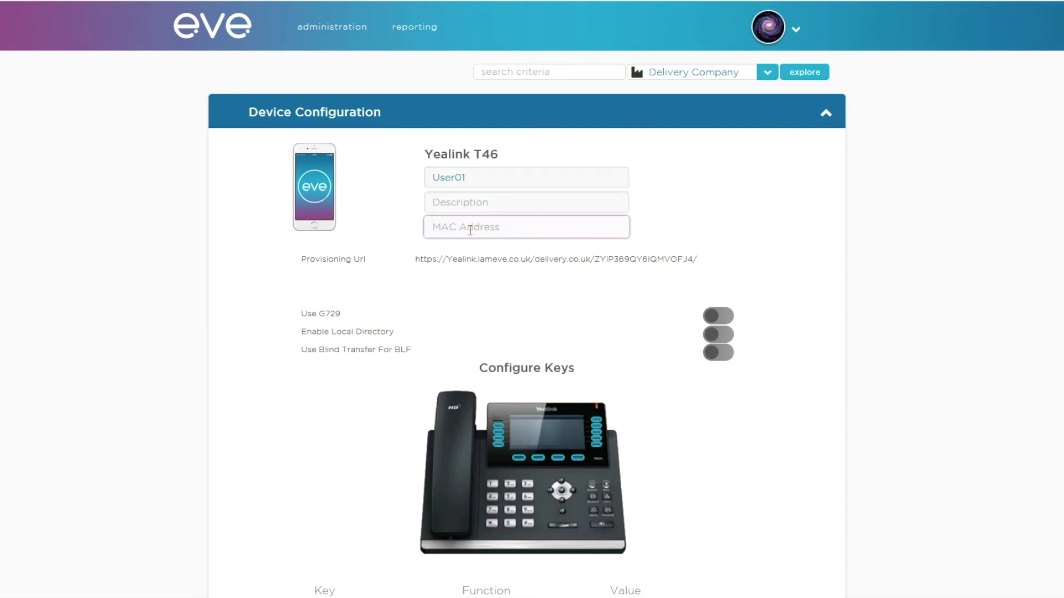
pyautogui.write('805EC02AE6ED')
pyautogui.moveTo(417, 259); pyautogui.dragTo(699, 259)
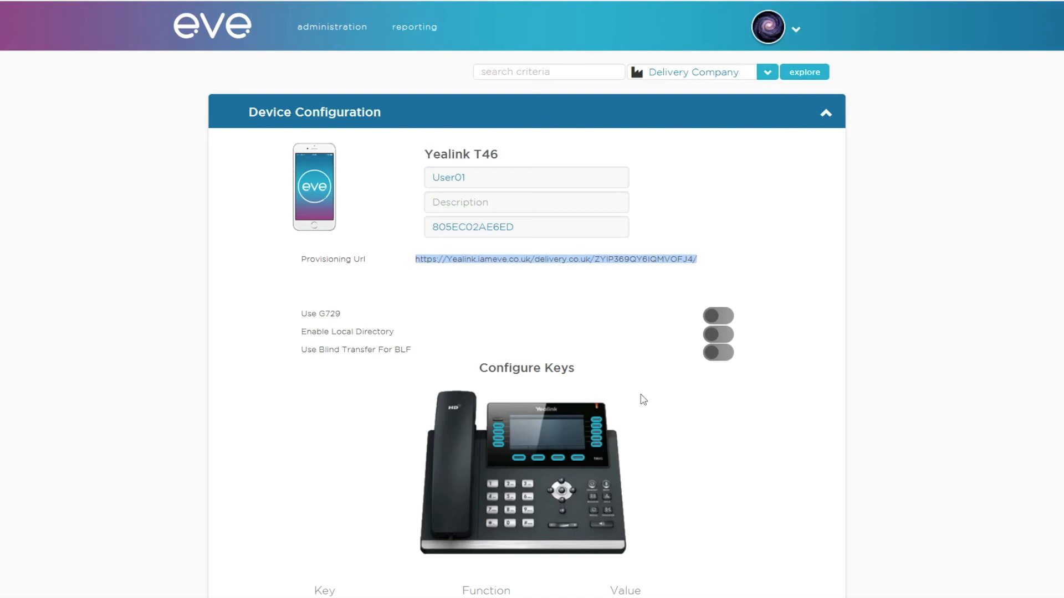
pyautogui.click(657, 367)
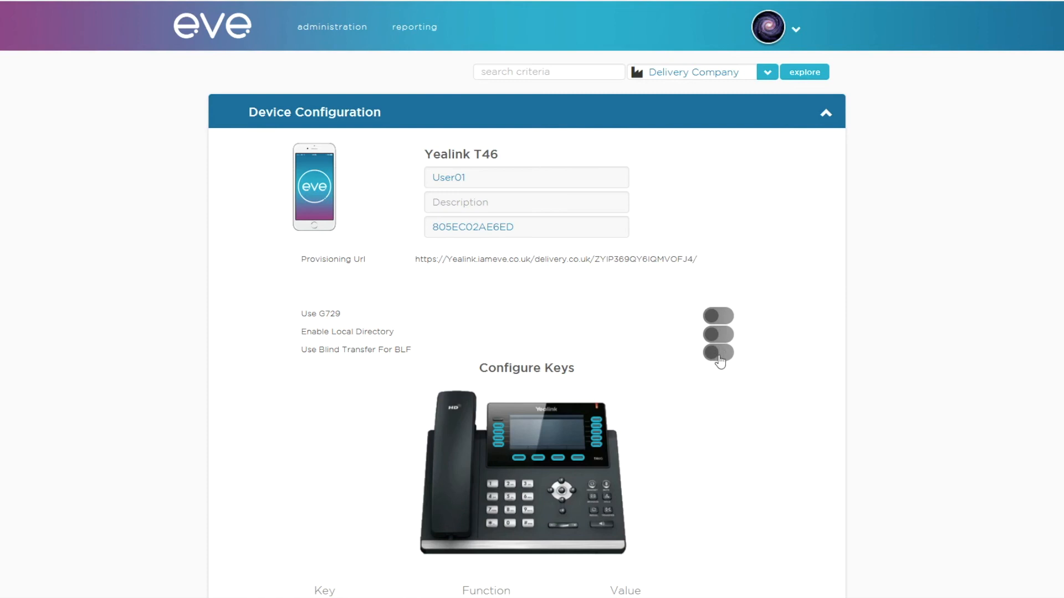
# Step: Assign the Group Pickup function to Top Key 6 of the phone and save the device
pyautogui.scroll(-2, 719, 360)
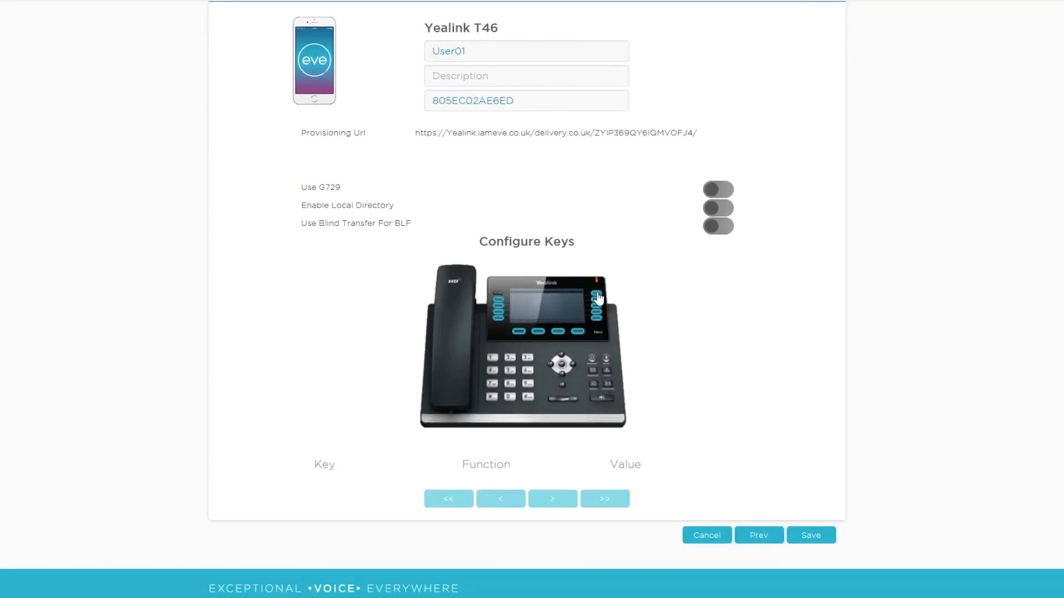
pyautogui.click(598, 296)
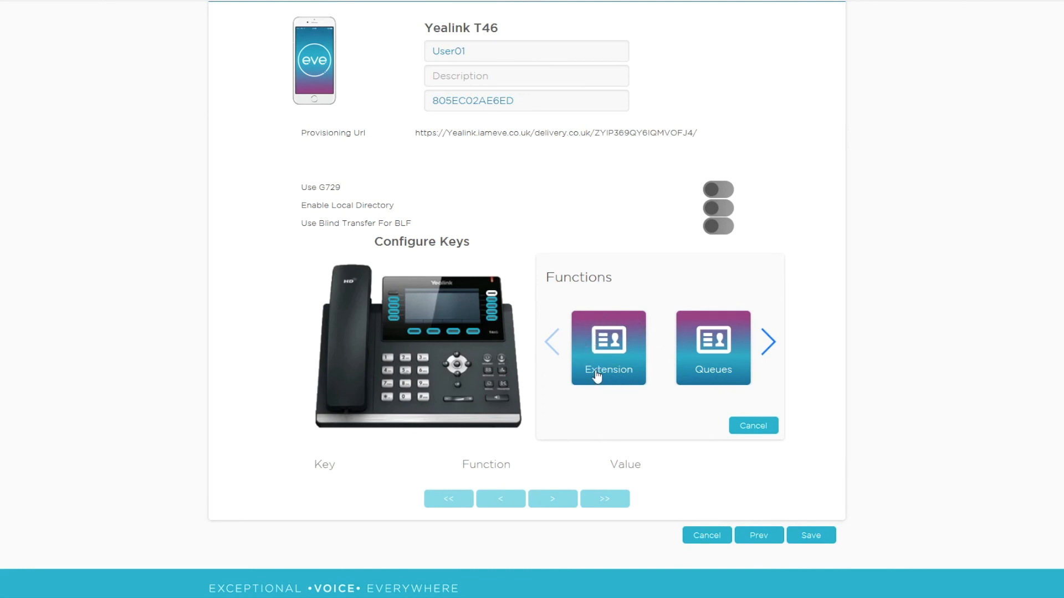
pyautogui.click(767, 342)
pyautogui.click(769, 342)
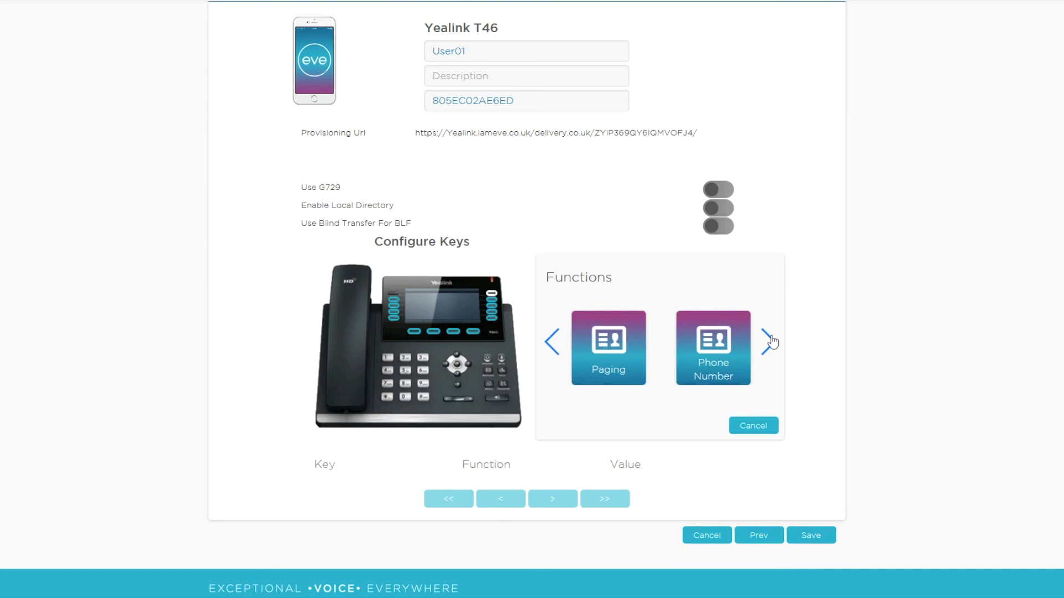
pyautogui.click(771, 339)
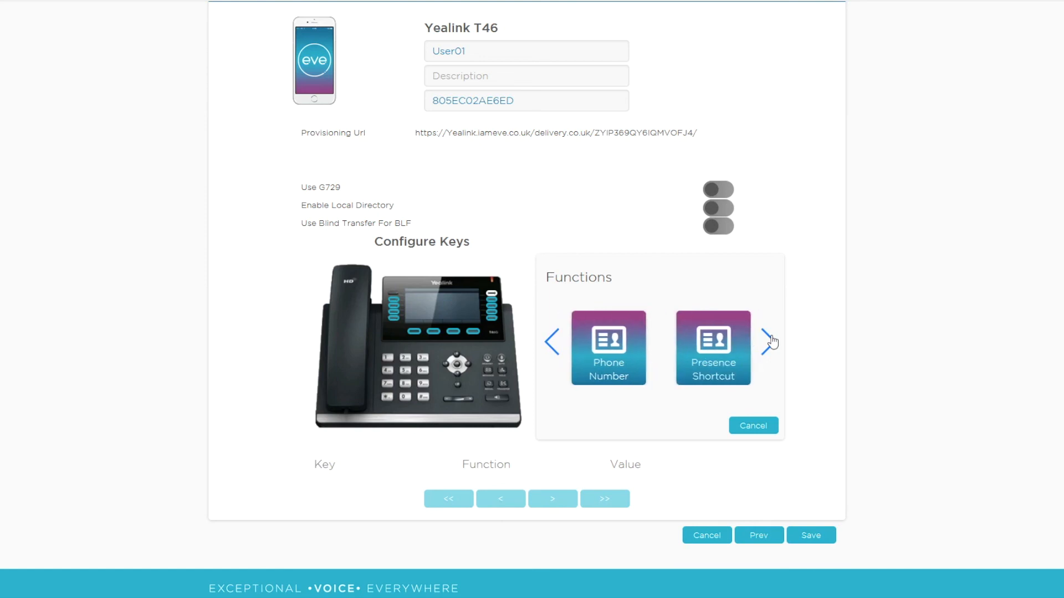
pyautogui.click(771, 340)
pyautogui.click(772, 340)
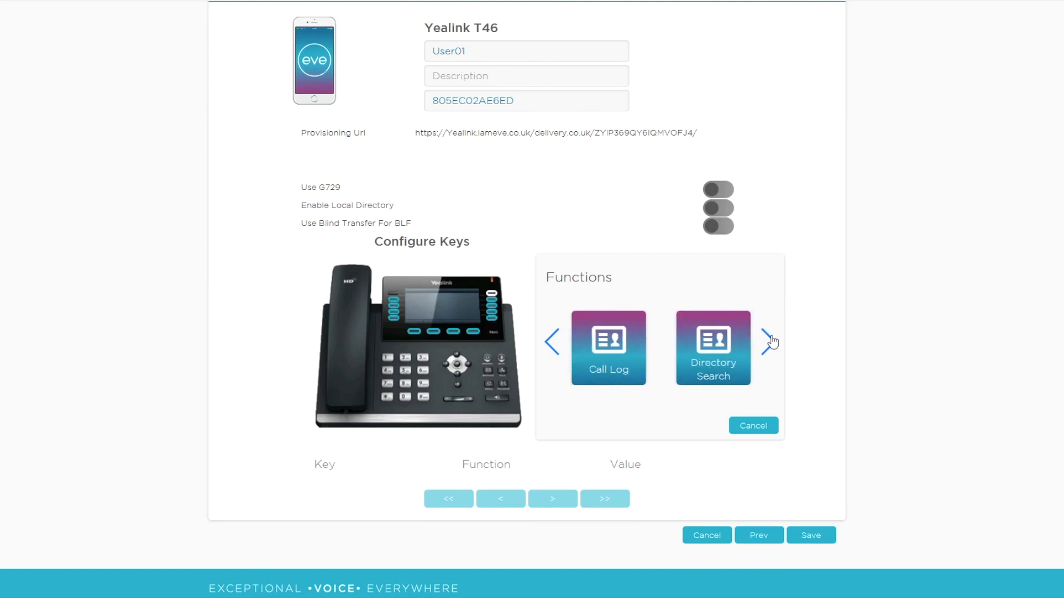
pyautogui.click(772, 341)
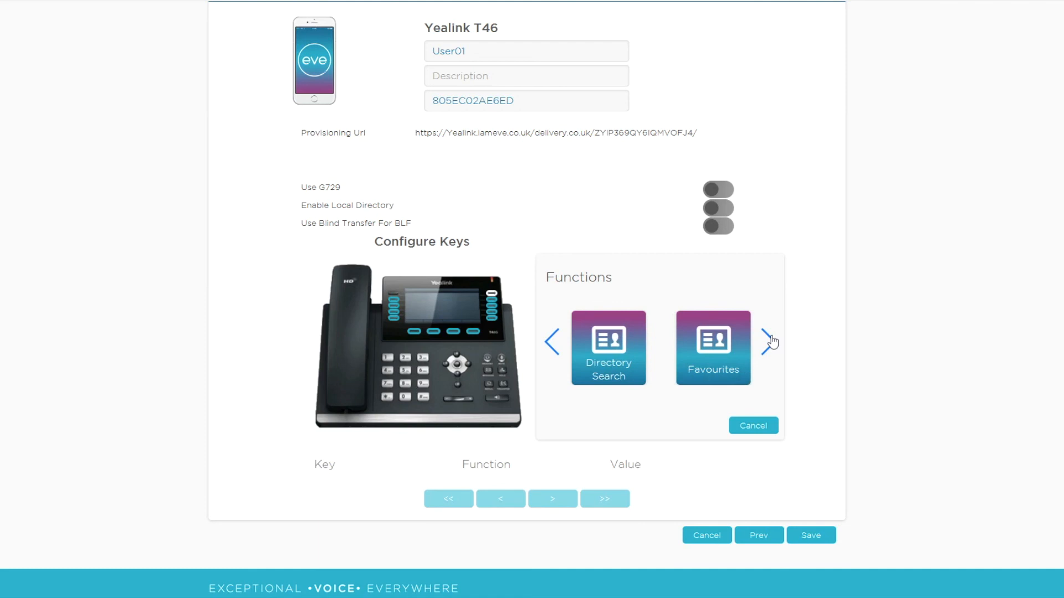
pyautogui.click(772, 340)
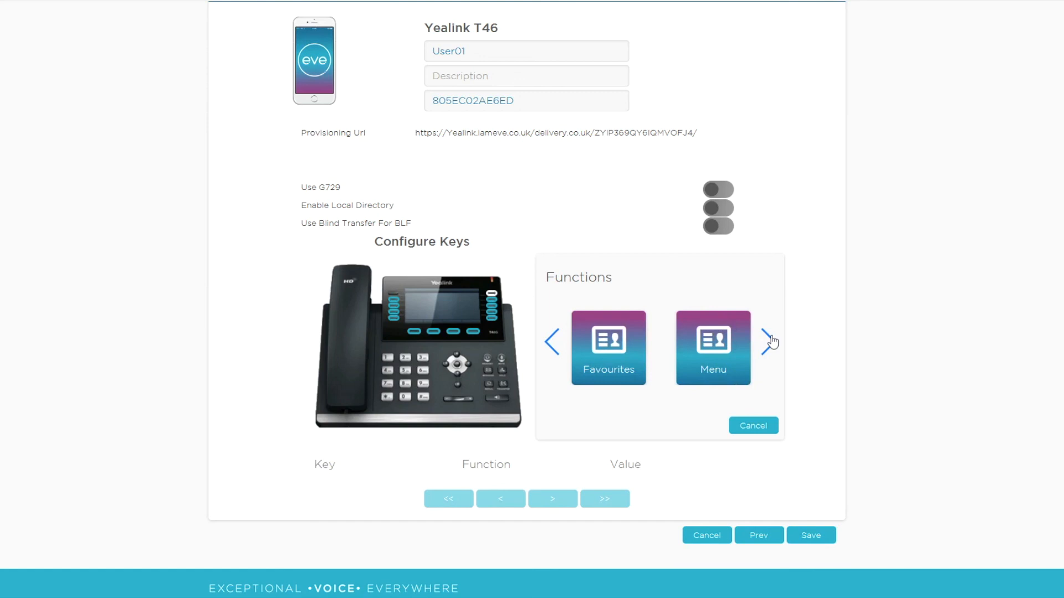
pyautogui.click(771, 342)
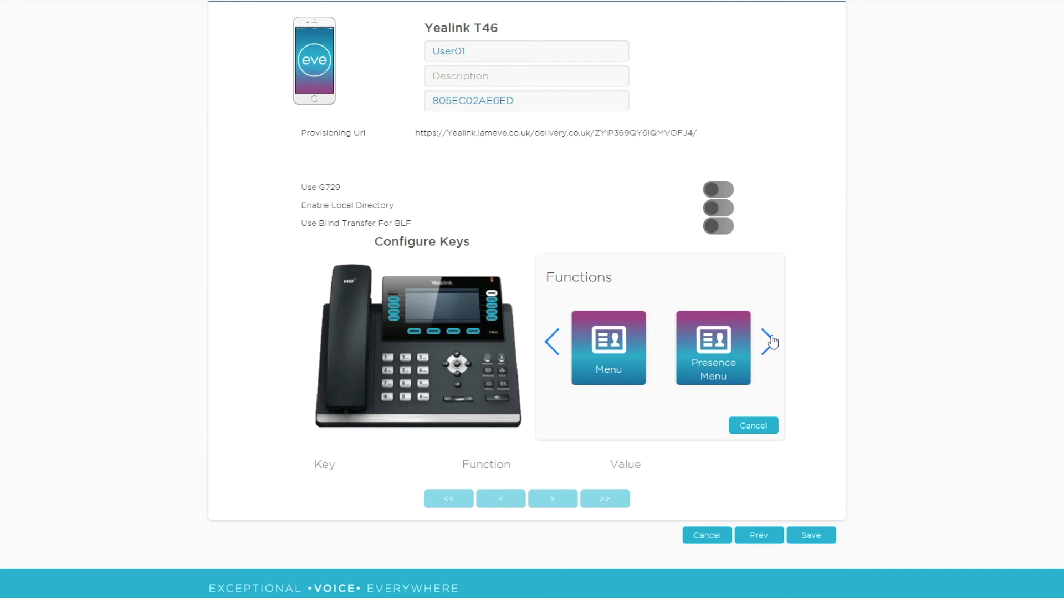
pyautogui.click(772, 342)
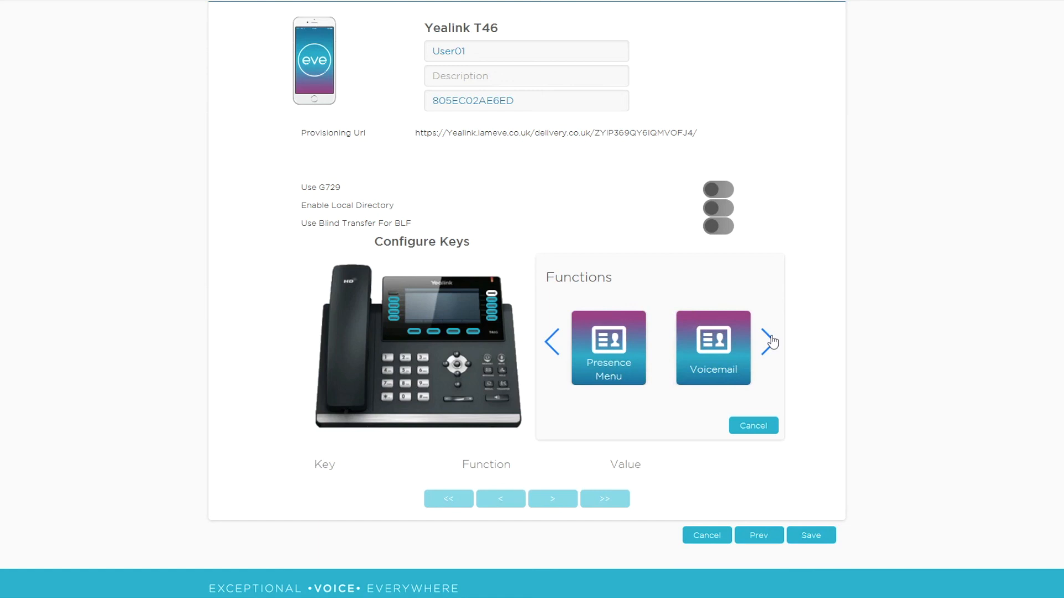
pyautogui.click(771, 342)
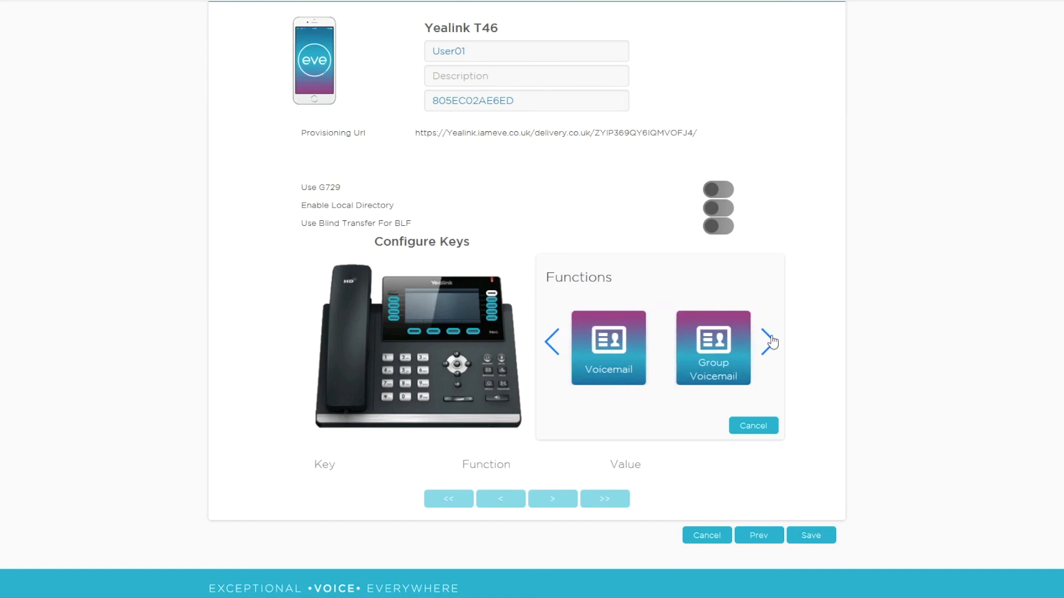
pyautogui.click(771, 342)
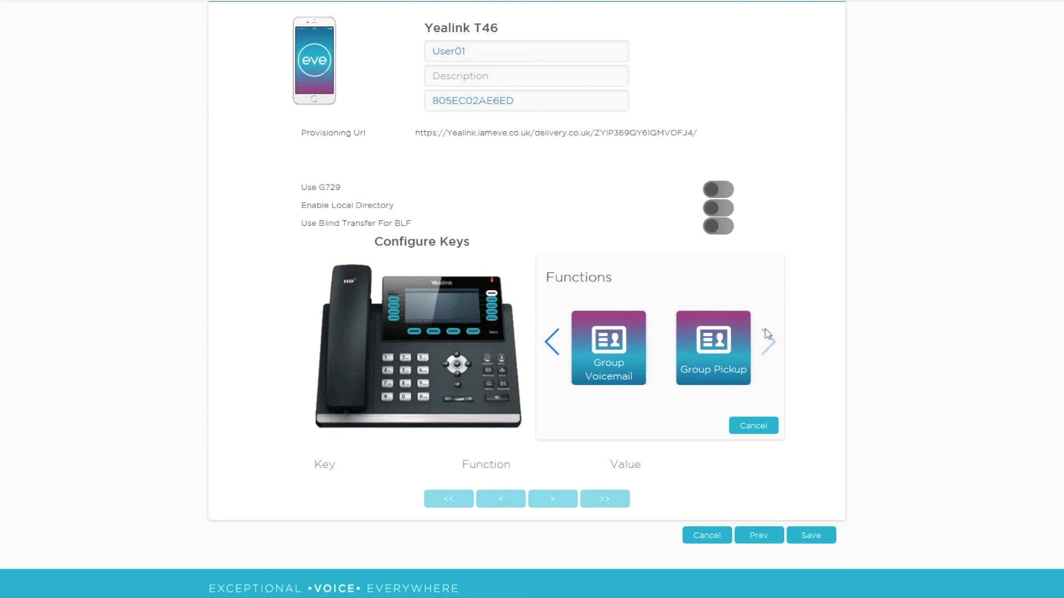
pyautogui.click(715, 357)
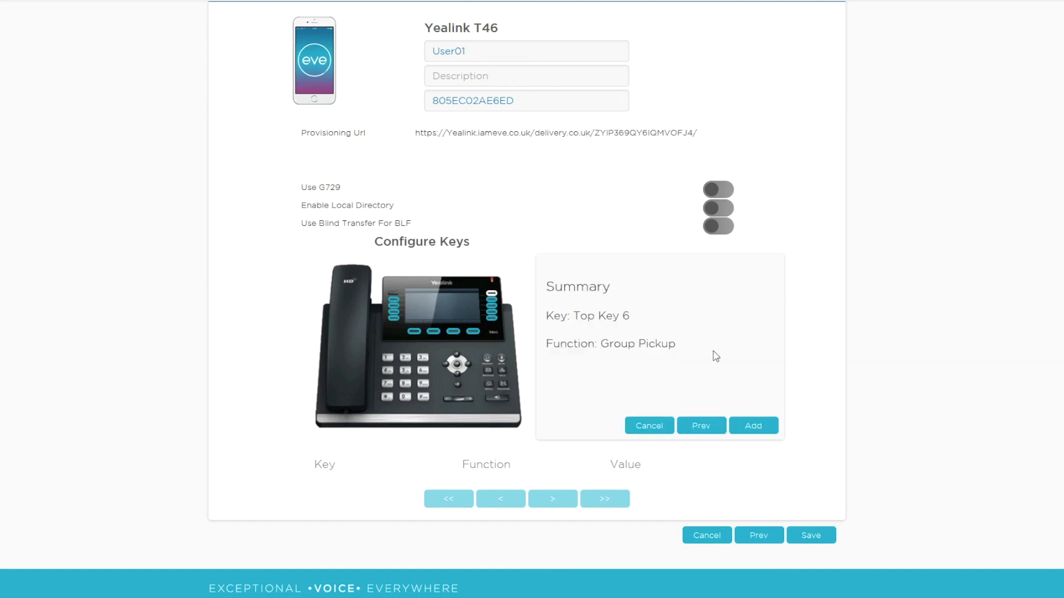
pyautogui.click(746, 425)
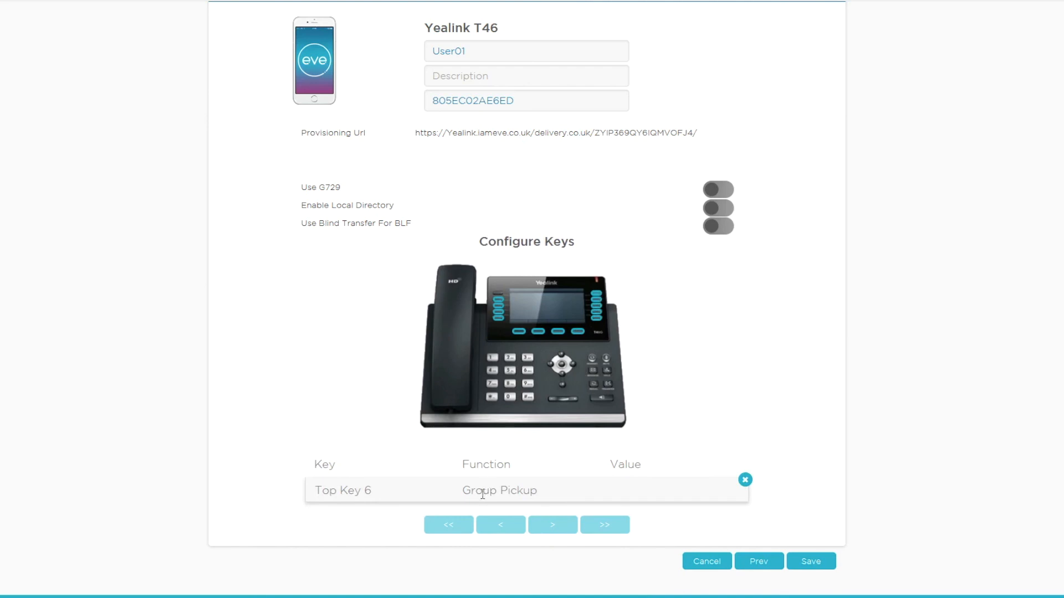
pyautogui.click(820, 564)
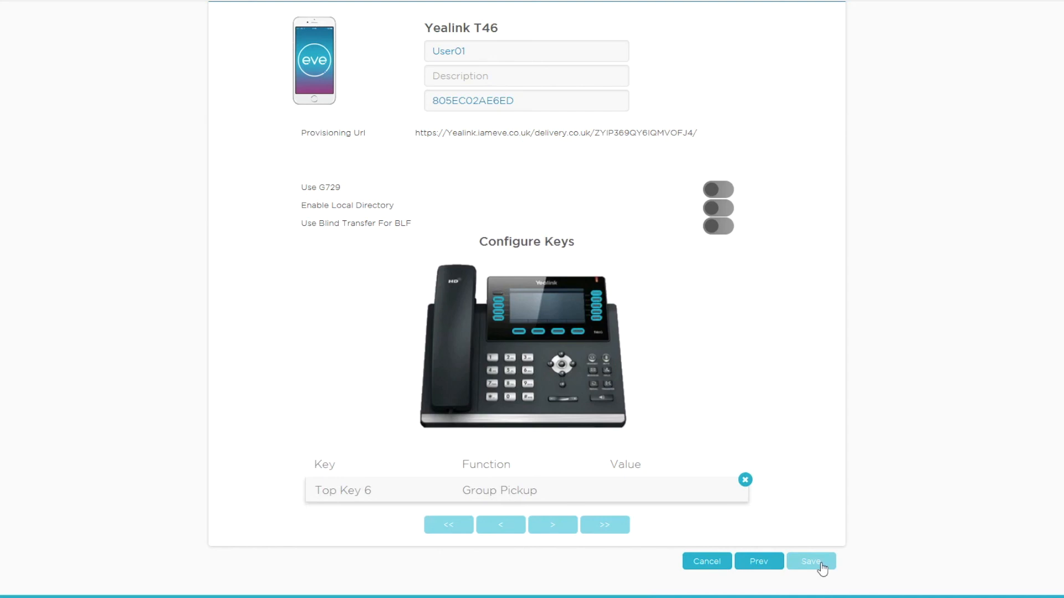